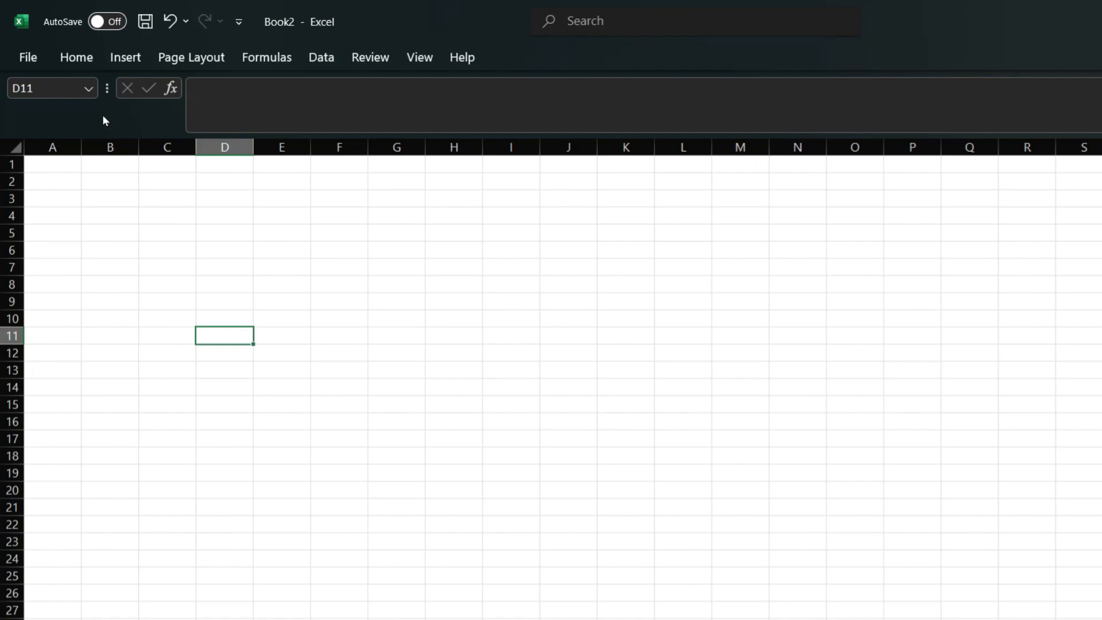
# Step: Select row 9, then column E, and make E8 the active cell
pyautogui.click(11, 310)
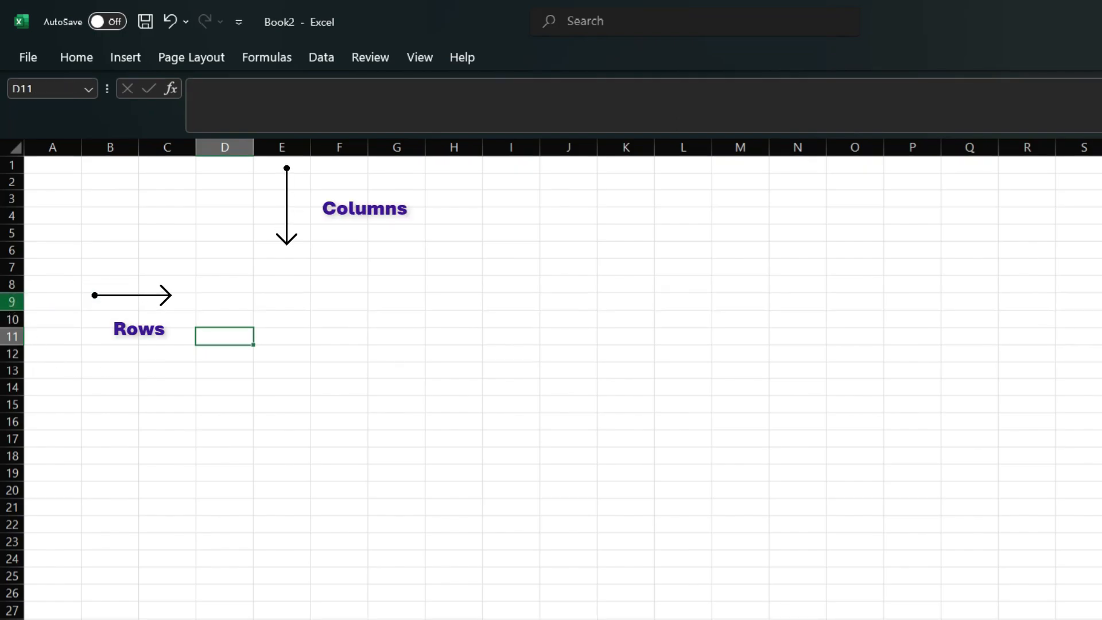
pyautogui.click(11, 302)
pyautogui.click(282, 147)
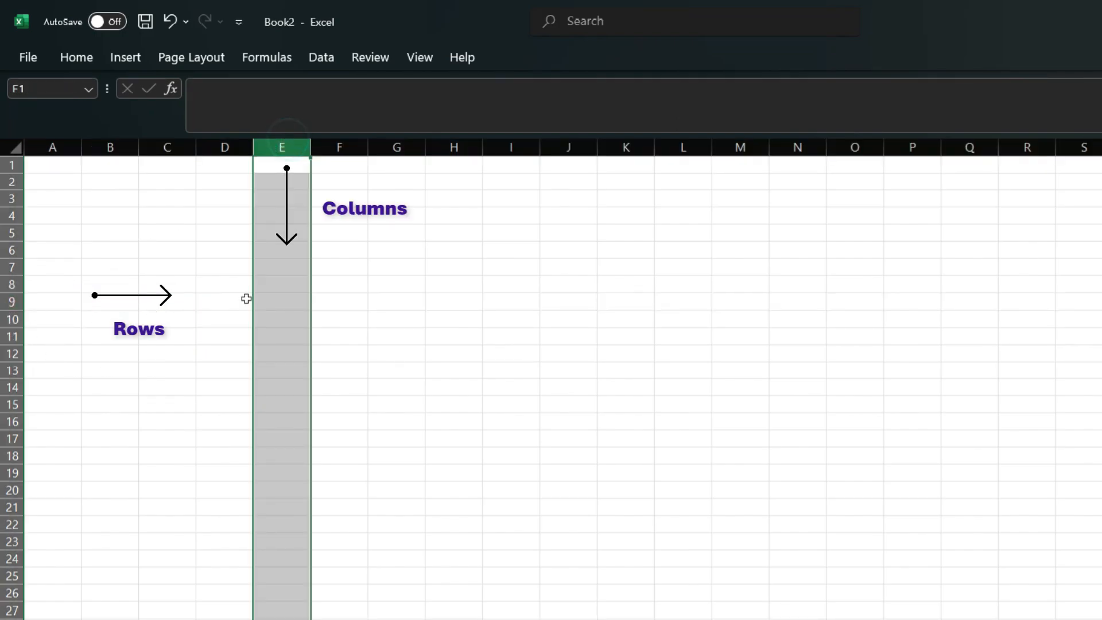
pyautogui.click(277, 284)
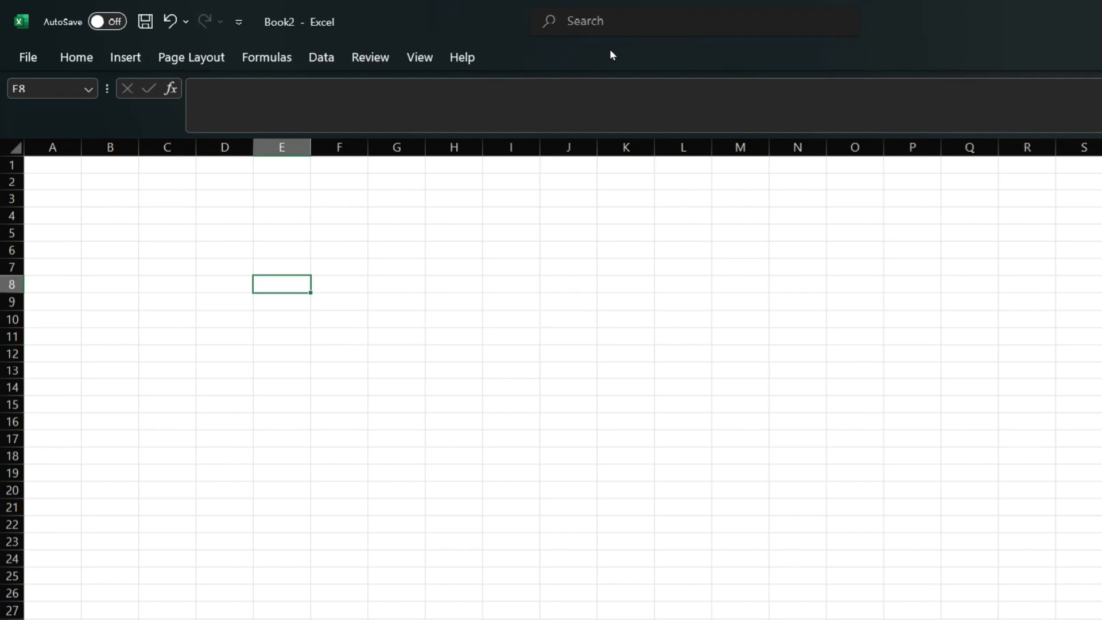
# Step: Browse the Home, Formulas and Insert ribbon tabs
pyautogui.click(88, 58)
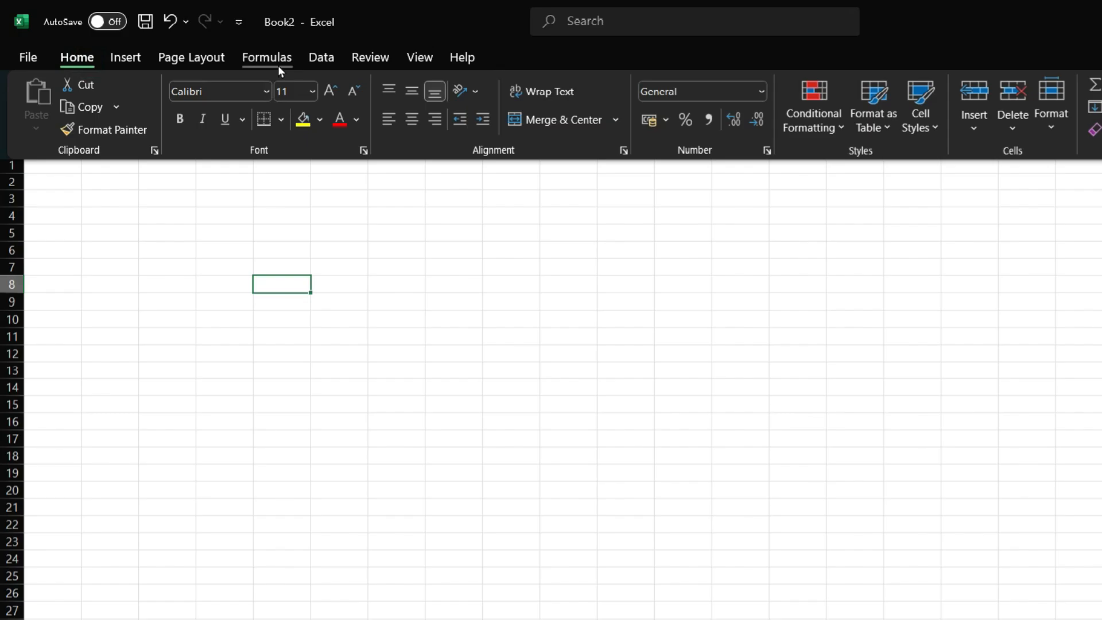
pyautogui.click(278, 66)
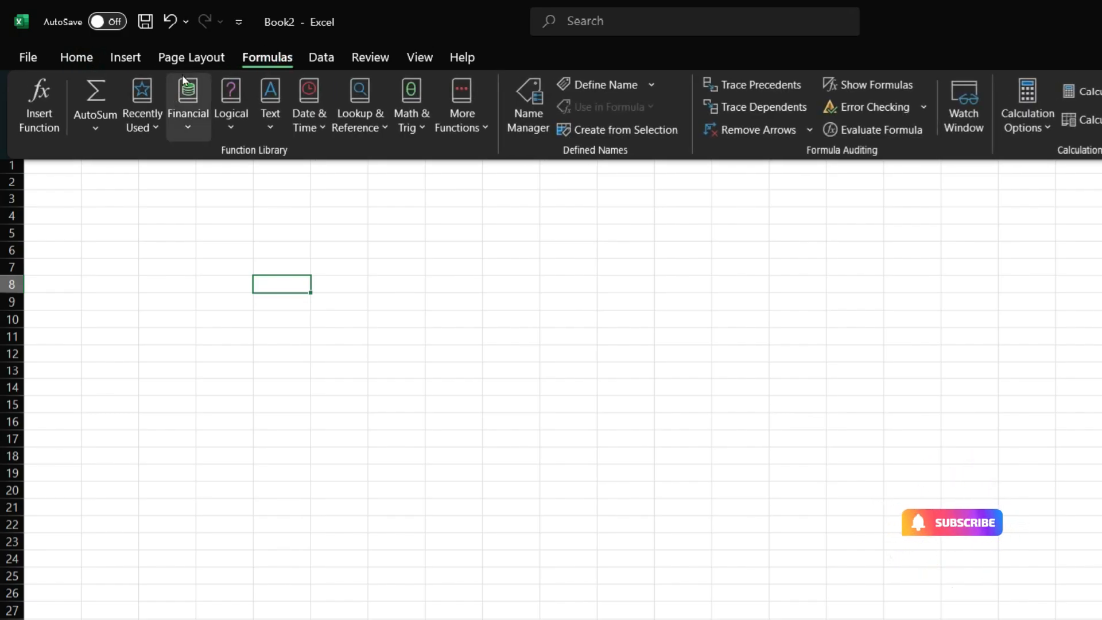
pyautogui.click(137, 58)
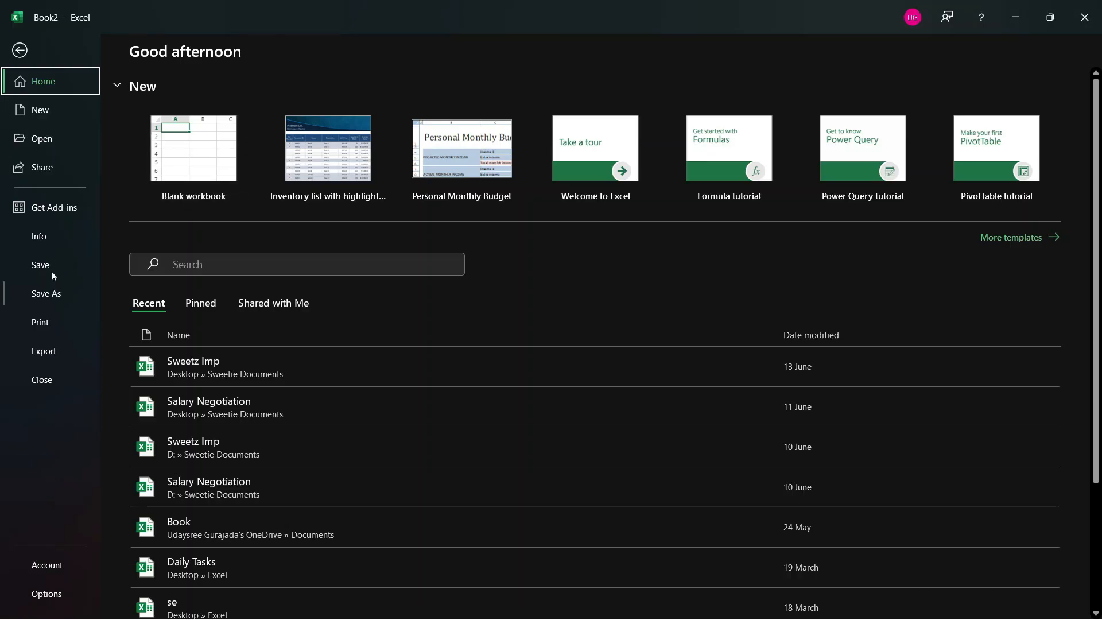
# Step: Create blank workbook Book3, and view then dismiss the Quick Access Toolbar customization list
pyautogui.click(208, 156)
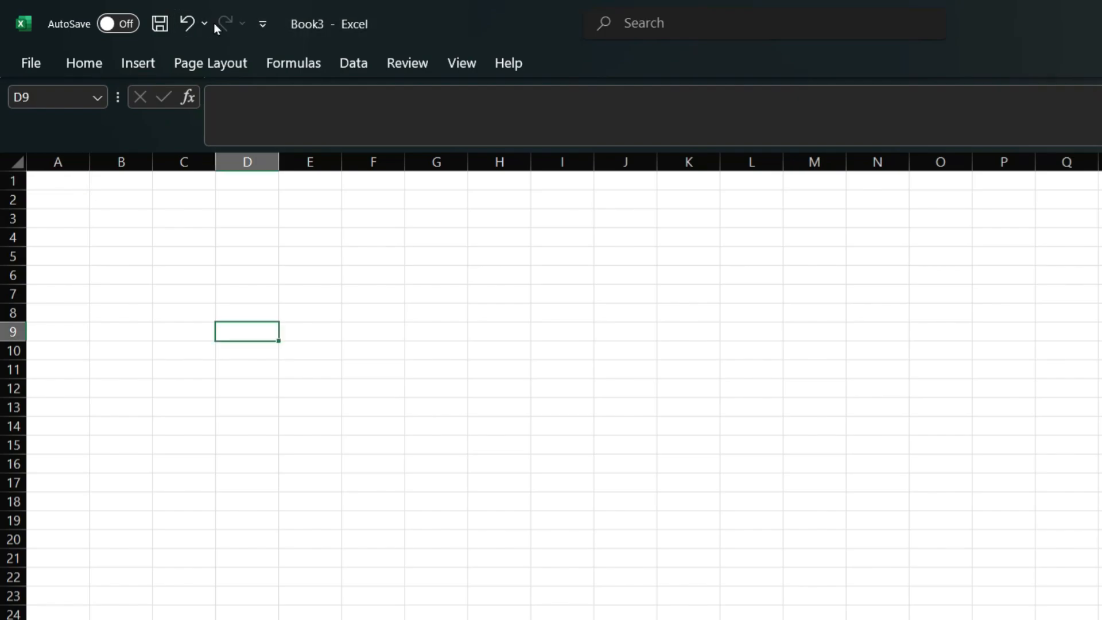
pyautogui.click(262, 24)
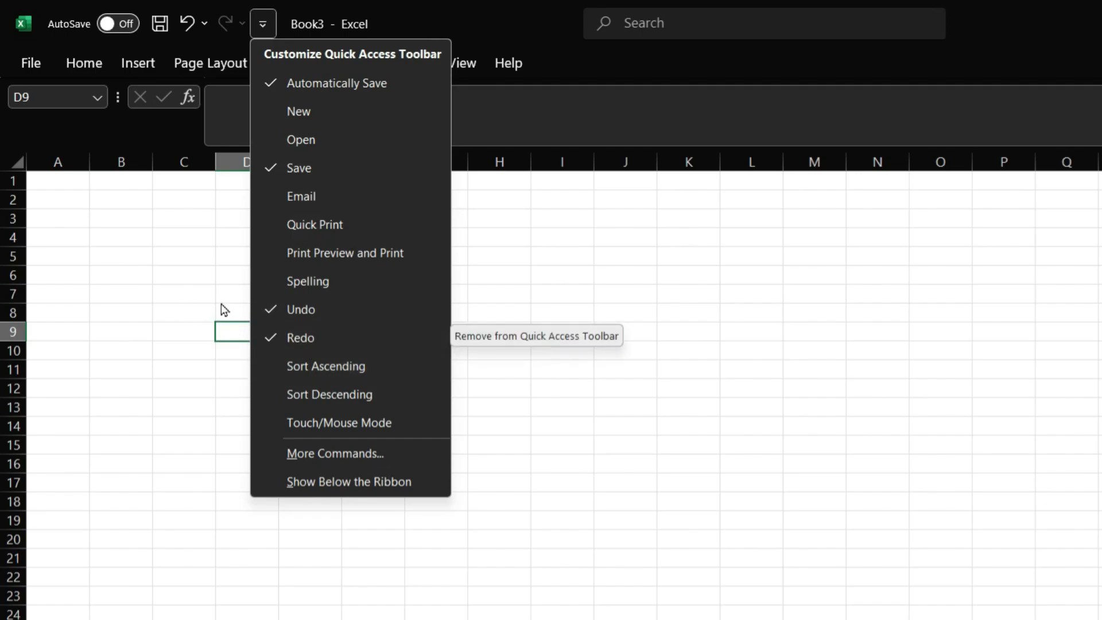
pyautogui.click(204, 242)
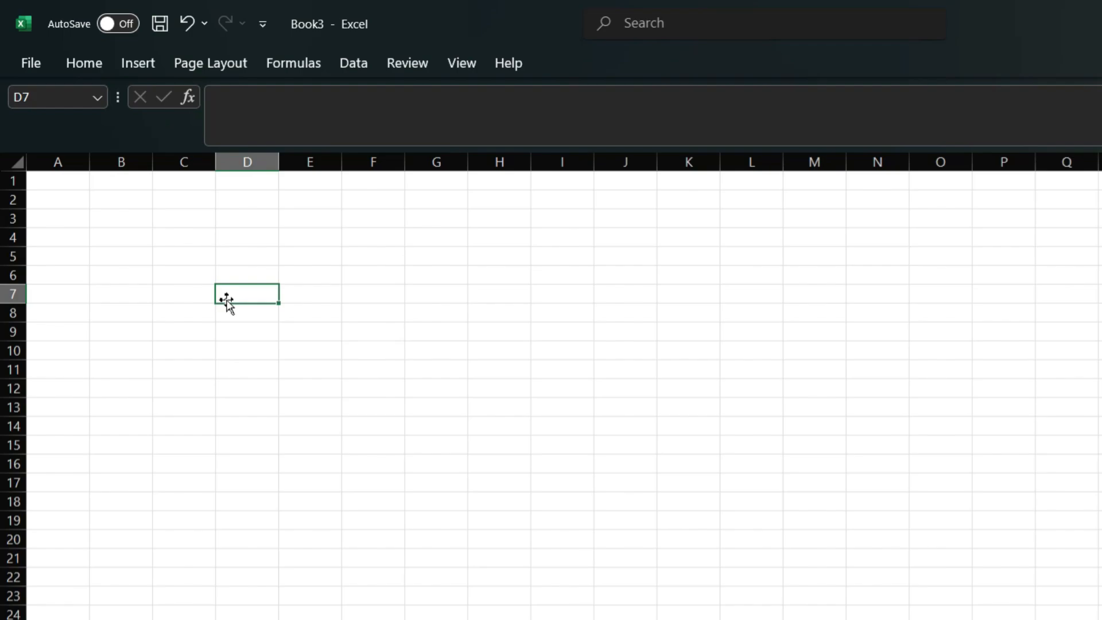
# Step: Enter the labels Grocery, Rent and Utilities in D7:D9
pyautogui.doubleClick(227, 300)
pyautogui.write('Grocery')
pyautogui.press('Return')
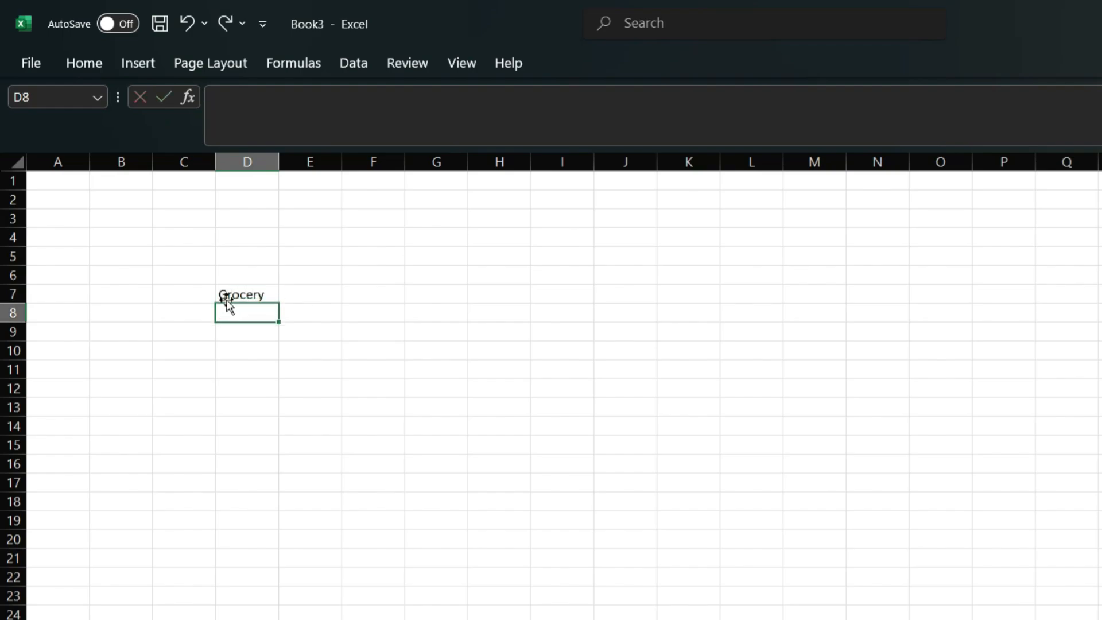
pyautogui.write('Rent')
pyautogui.press('Return')
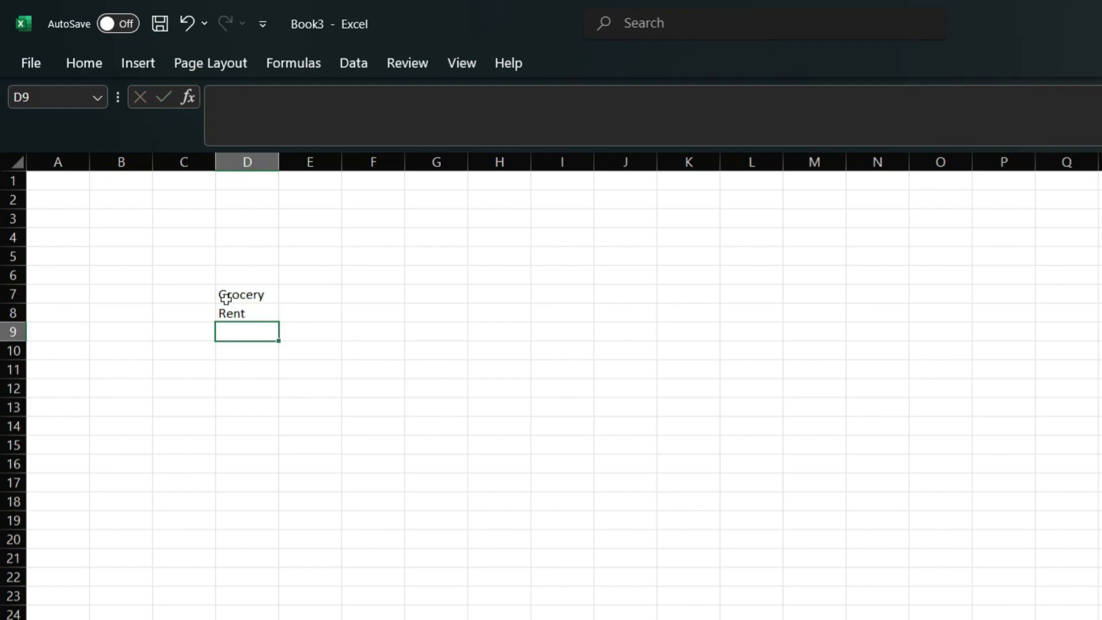
pyautogui.write('Utili')
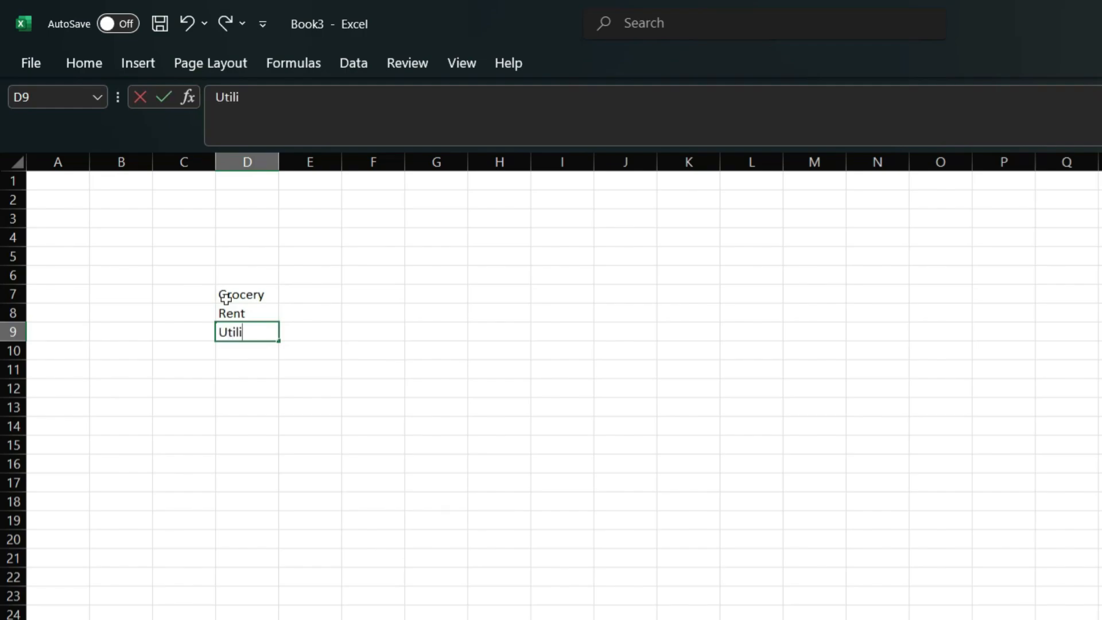
pyautogui.write('ties')
pyautogui.press('Return')
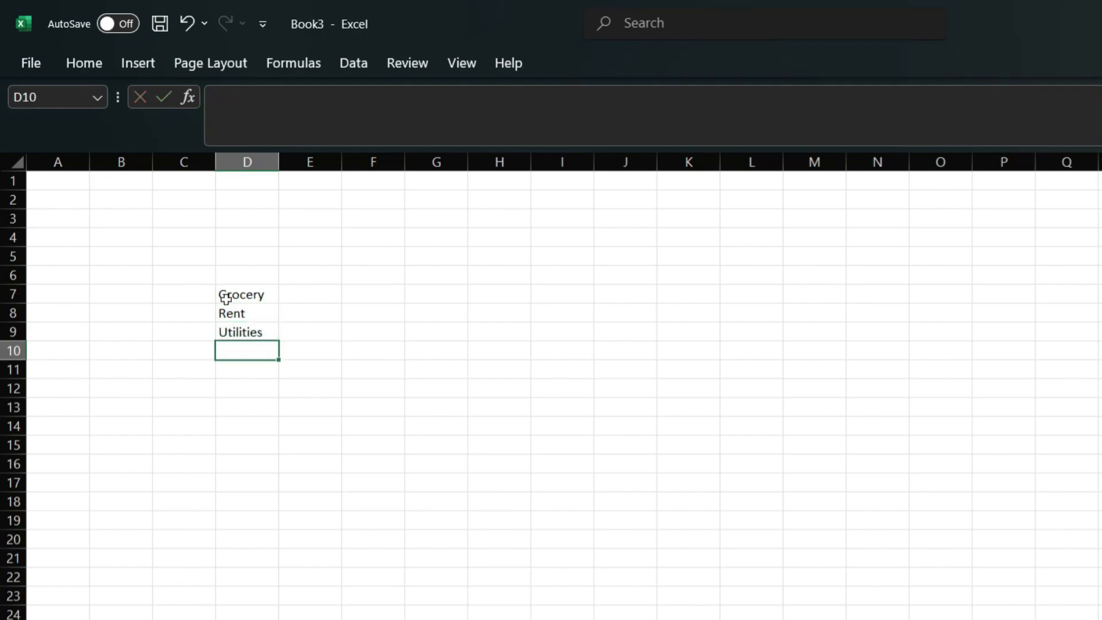
# Step: Enter the amounts 2000, 5000 and 3000 in E7:E9
pyautogui.press('Up')
pyautogui.press('Up')
pyautogui.press('Up')
pyautogui.press('Right')
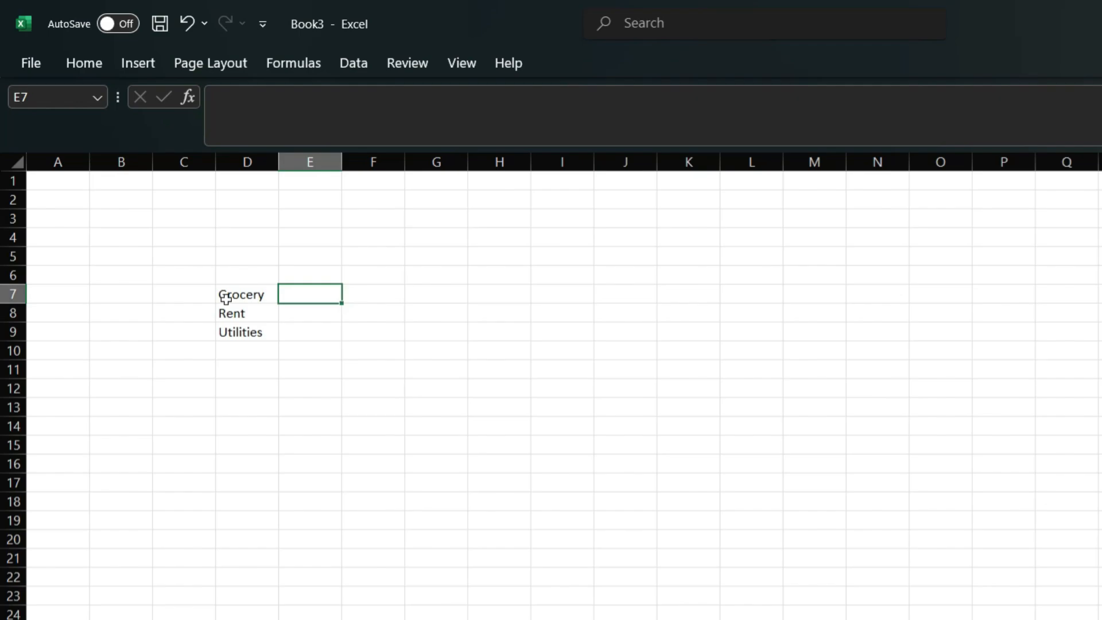
pyautogui.write('2000')
pyautogui.press('Return')
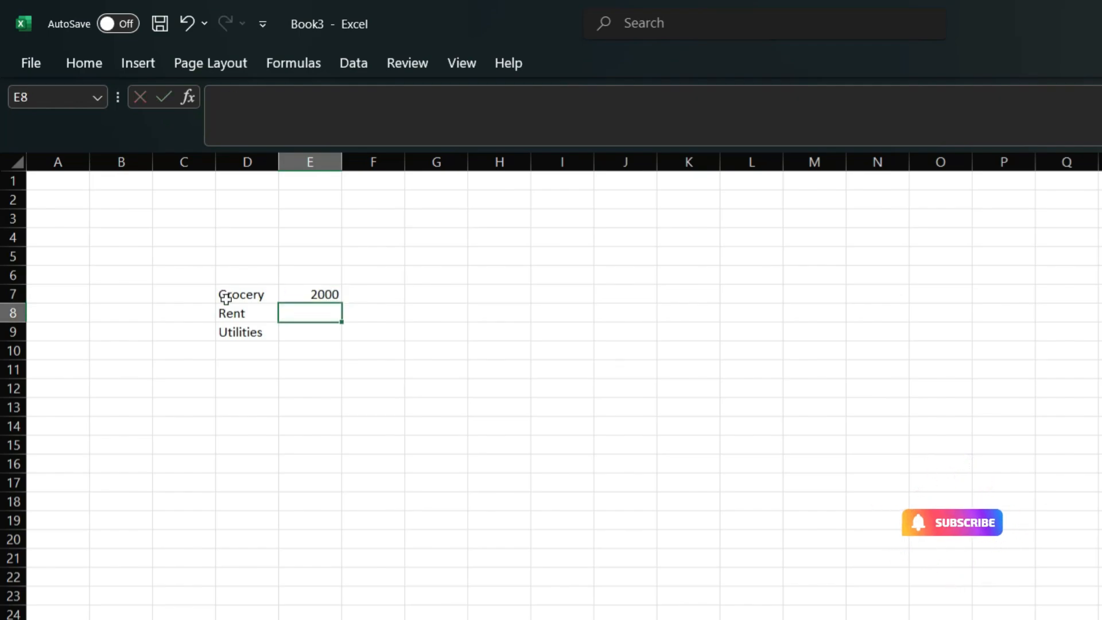
pyautogui.write('5000')
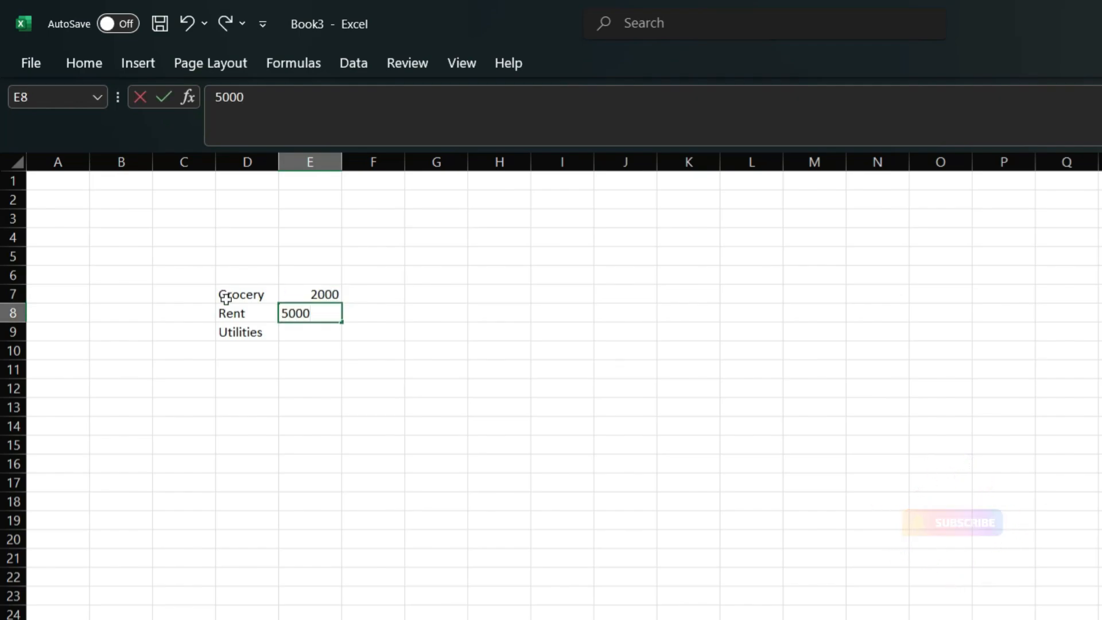
pyautogui.press('Return')
pyautogui.write('3000')
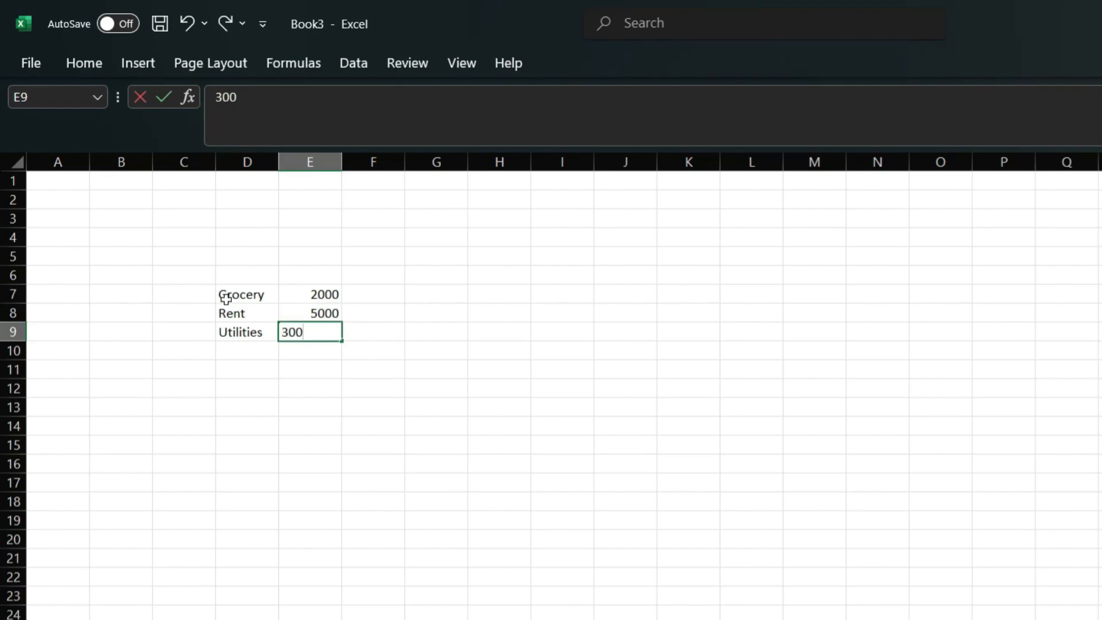
pyautogui.press('Return')
# Step: Move through the table cells with arrow keys and Tab to review the entries
pyautogui.press('Up')
pyautogui.press('Up')
pyautogui.press('Left')
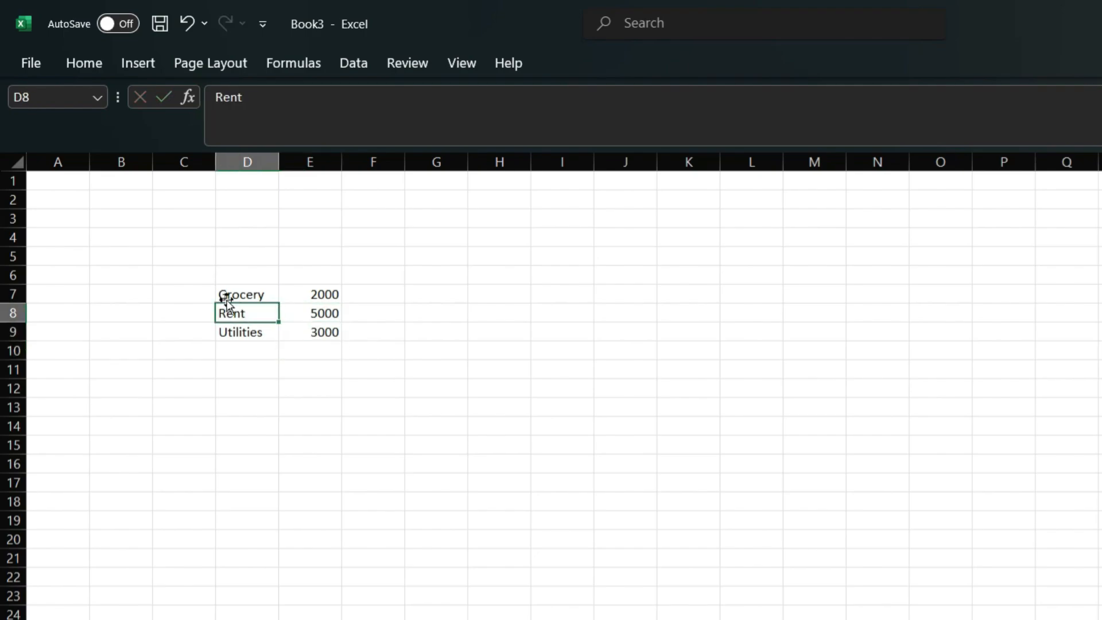
pyautogui.press('Right')
pyautogui.press('Up')
pyautogui.press('Left')
pyautogui.press('Right')
pyautogui.press('Left')
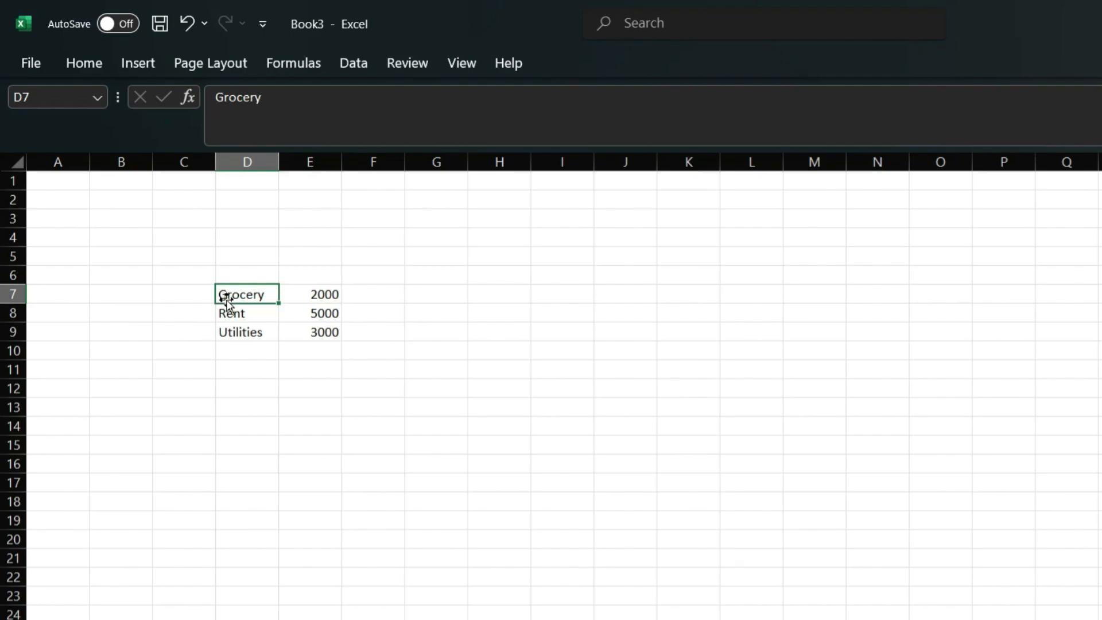
pyautogui.press('Down')
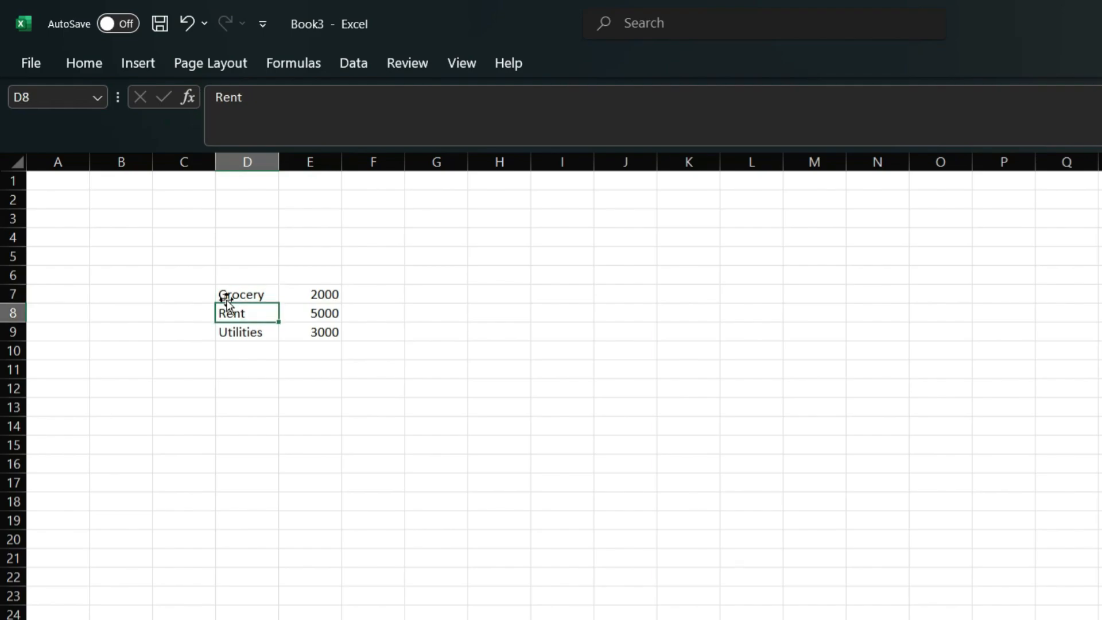
pyautogui.press('Tab')
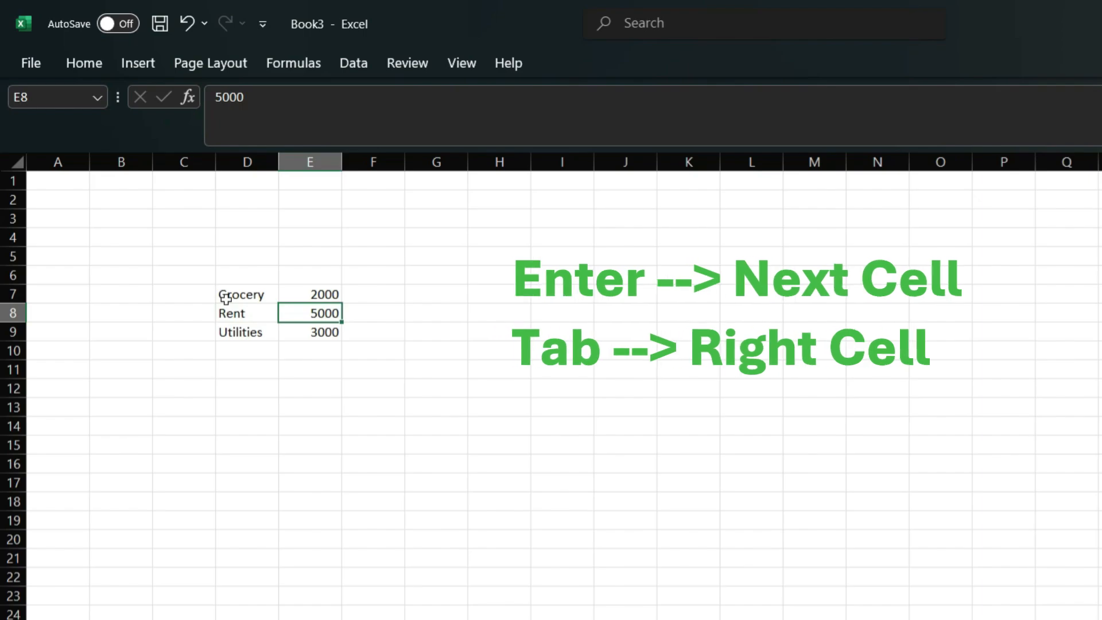
pyautogui.press('Return')
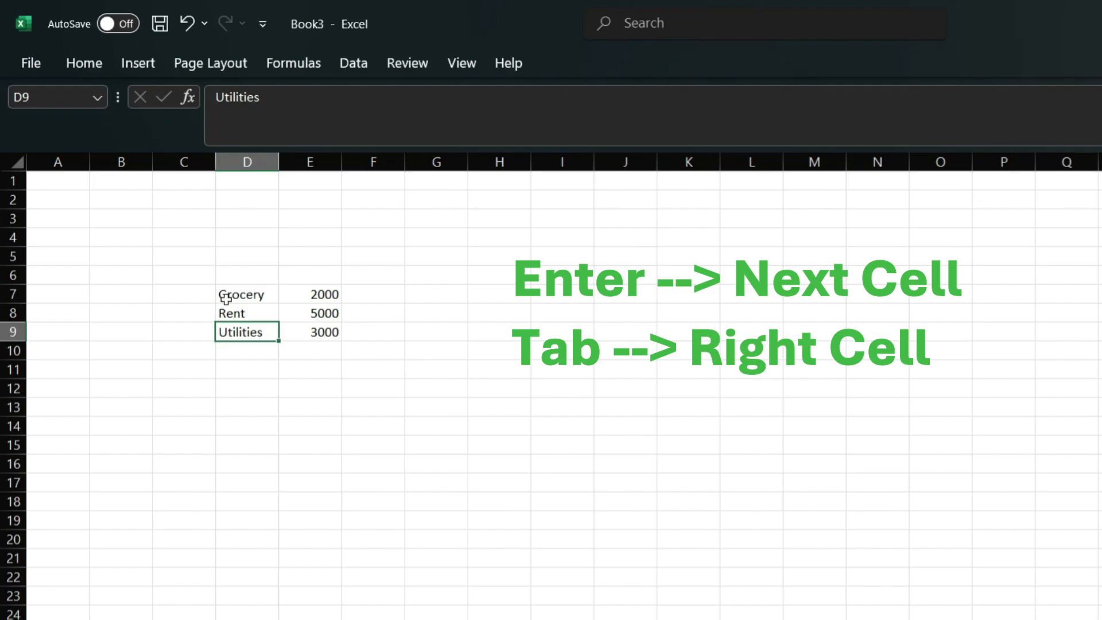
pyautogui.press('Tab')
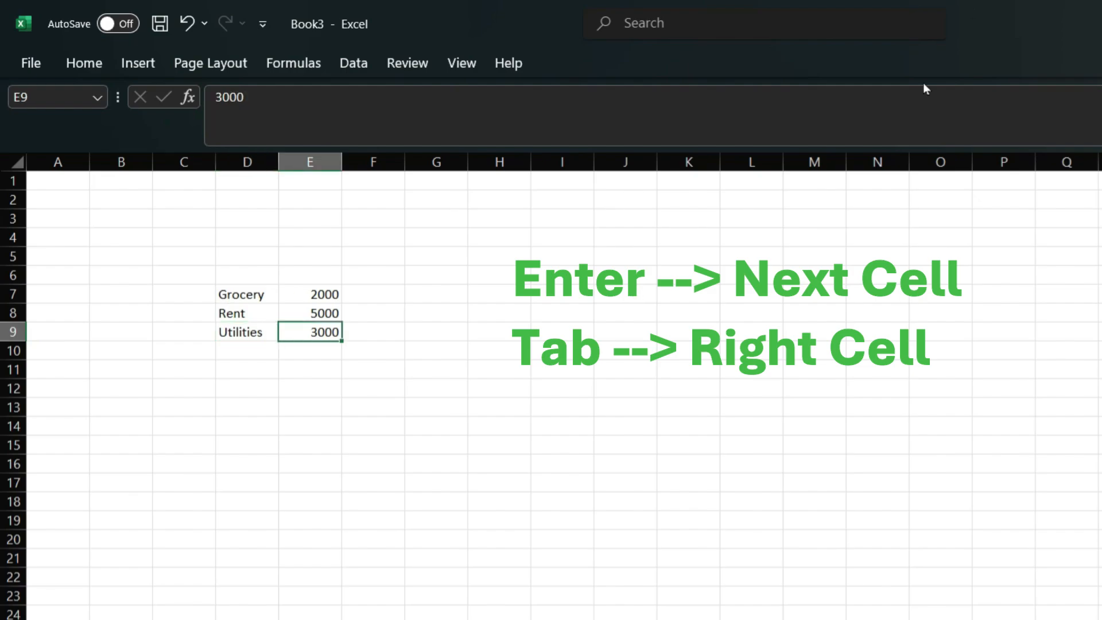
# Step: Make the labels in D7:D9 bold and italic from the Home tab
pyautogui.click(256, 351)
pyautogui.moveTo(264, 293); pyautogui.dragTo(260, 332)
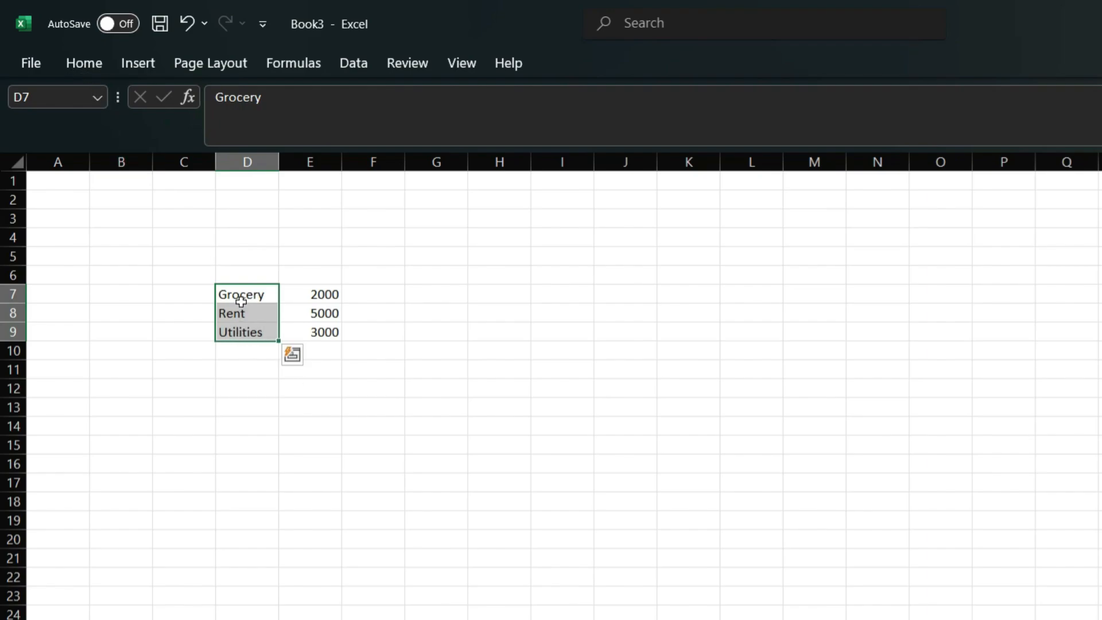
pyautogui.moveTo(244, 294); pyautogui.dragTo(253, 332)
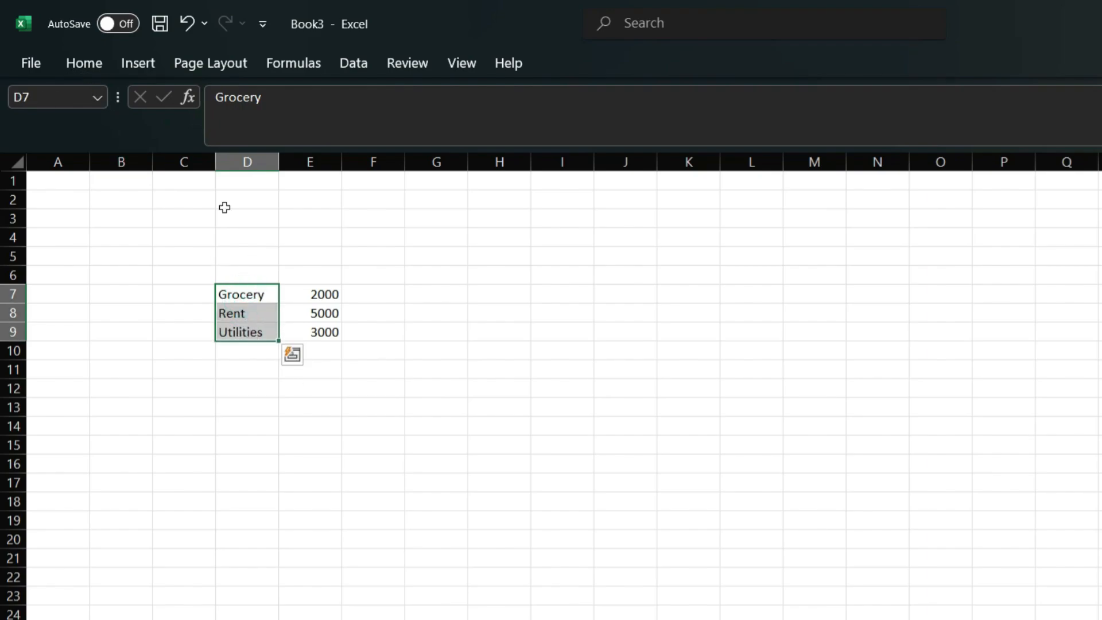
pyautogui.click(94, 64)
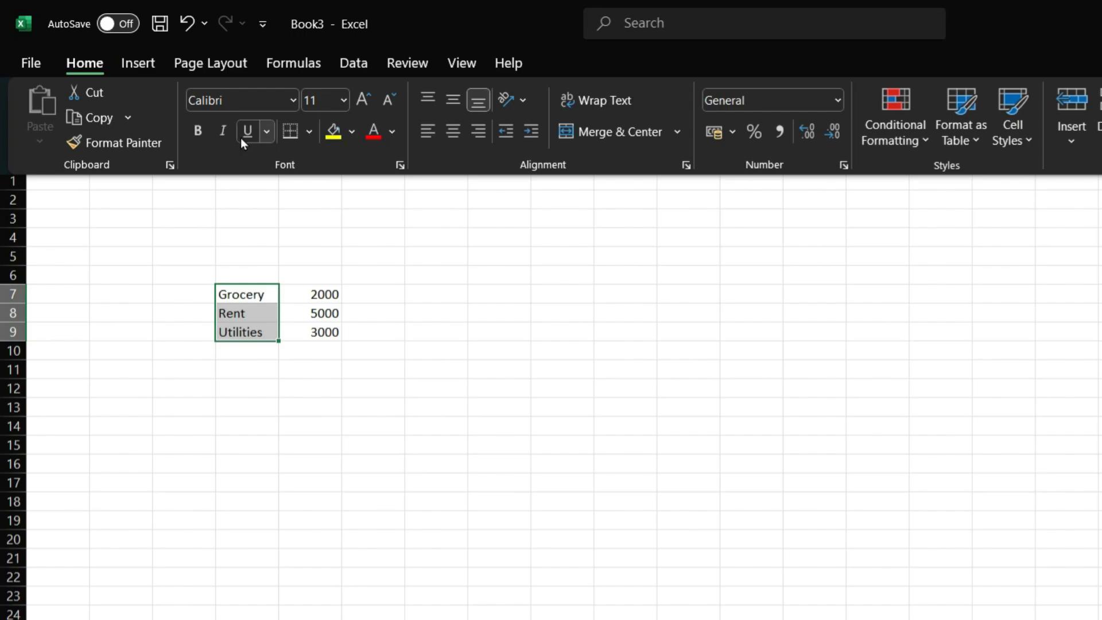
pyautogui.click(204, 129)
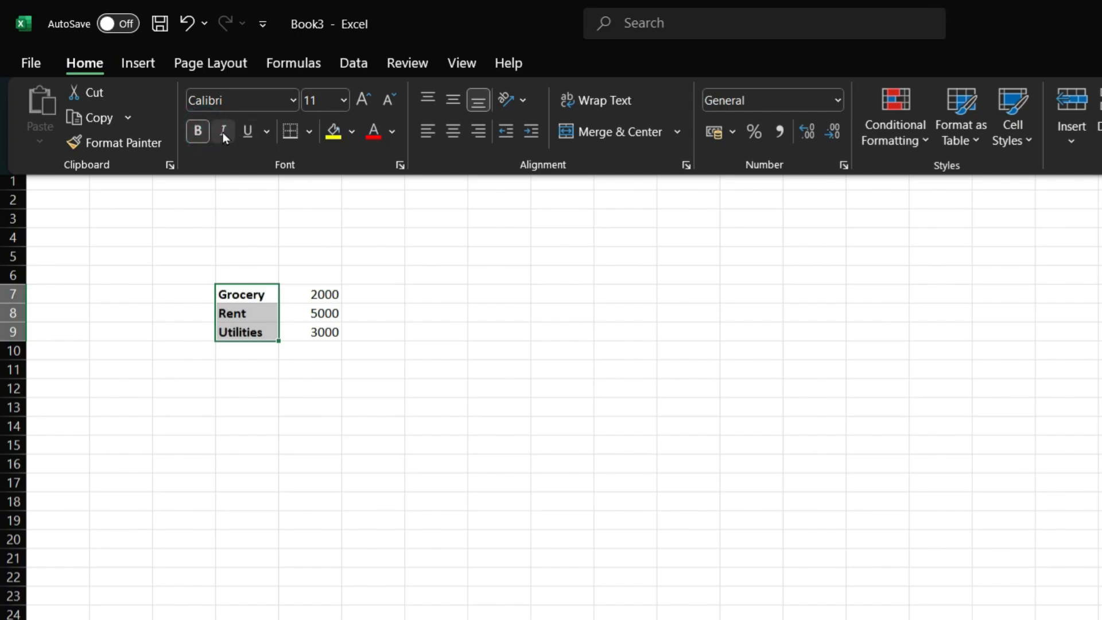
pyautogui.click(223, 132)
pyautogui.click(245, 355)
# Step: Make the amounts in E7:E9 bold and italic with Ctrl+B and Ctrl+I
pyautogui.moveTo(320, 290); pyautogui.dragTo(322, 336)
pyautogui.hotkey('ctrl', 'b')
pyautogui.hotkey('ctrl', 'i')
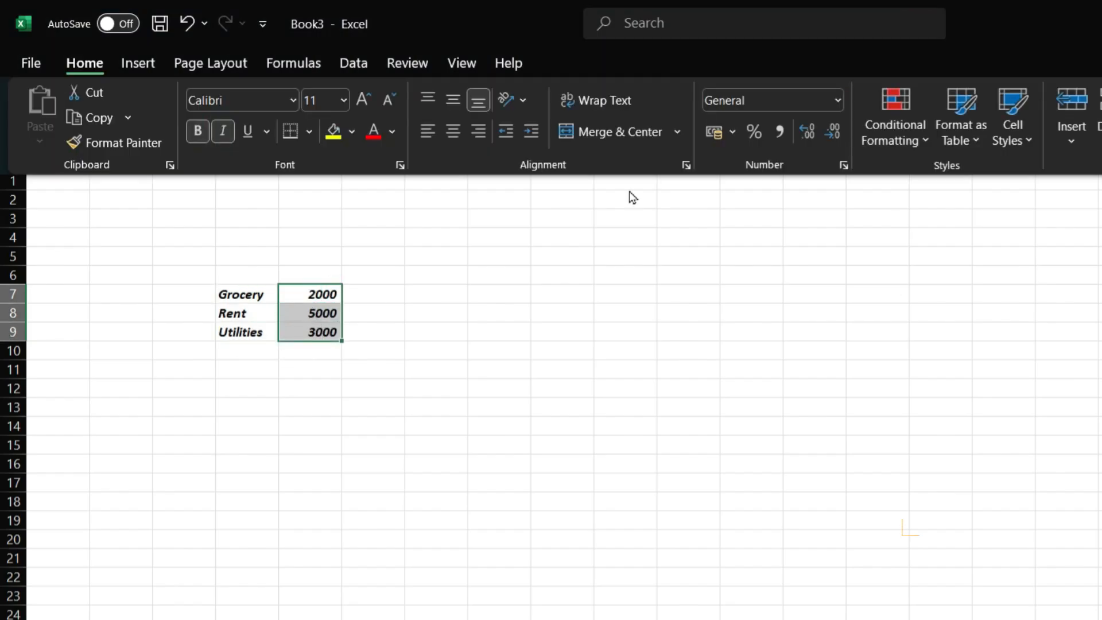
# Step: Format the amounts in E7:E9 as $ English (United States) Accounting
pyautogui.click(732, 132)
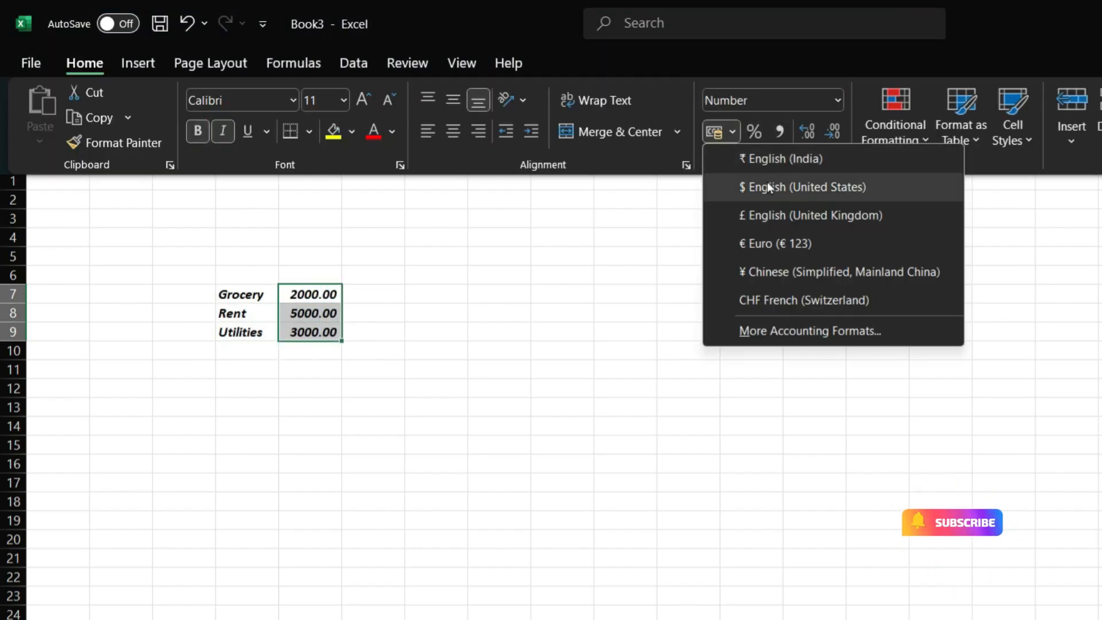
pyautogui.click(767, 182)
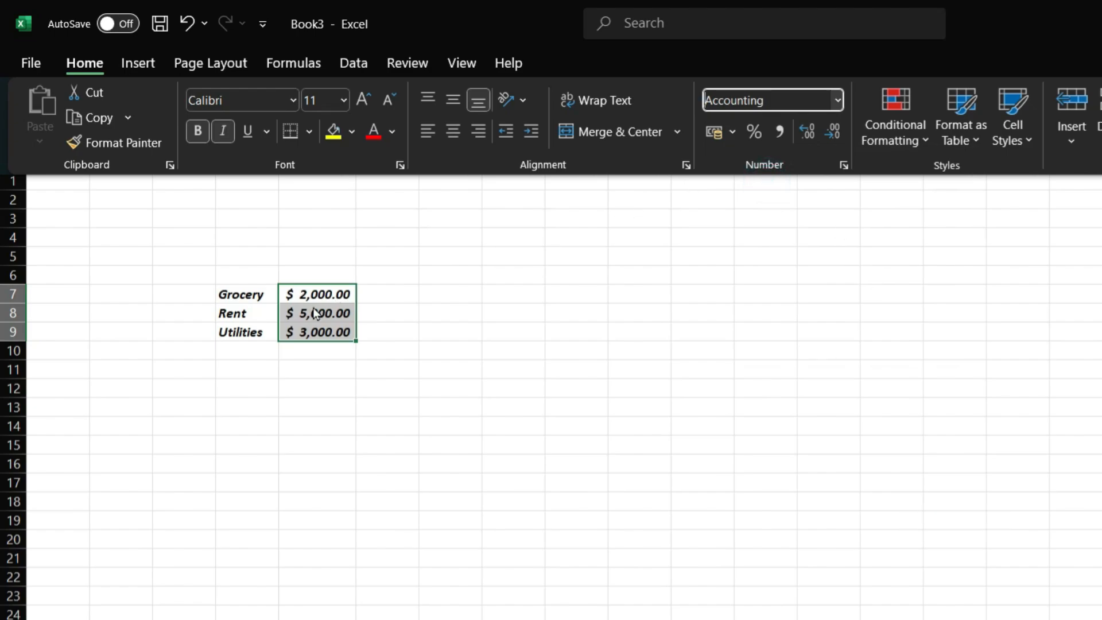
pyautogui.click(288, 390)
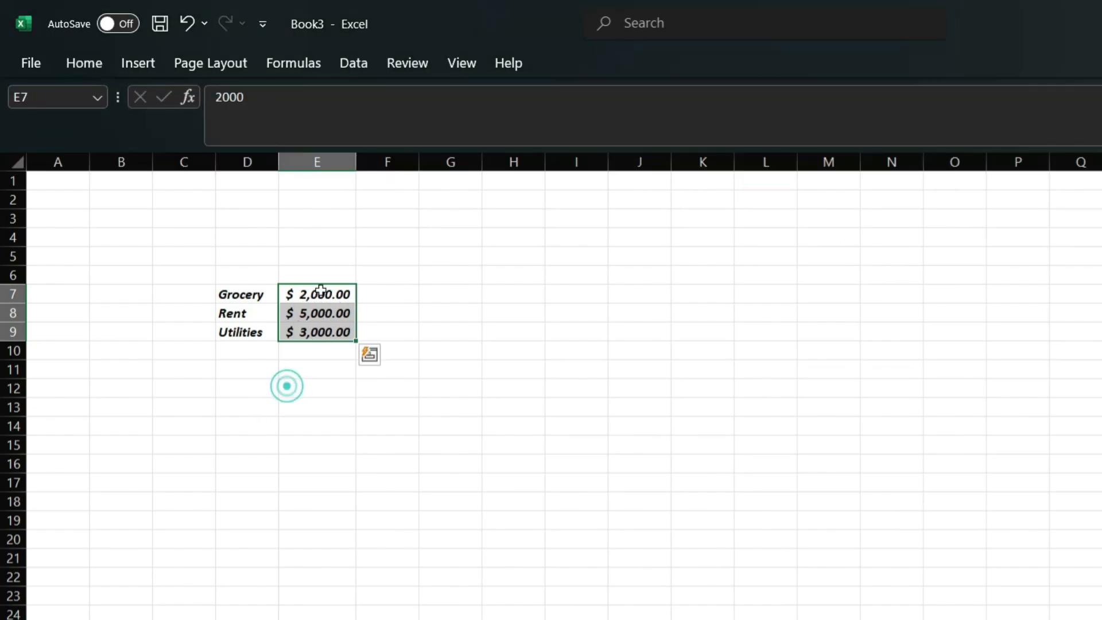
# Step: Reselect the amounts E7:E9 and then the whole table D7:E9 to check the formatting
pyautogui.click(315, 289)
pyautogui.moveTo(319, 291); pyautogui.dragTo(328, 328)
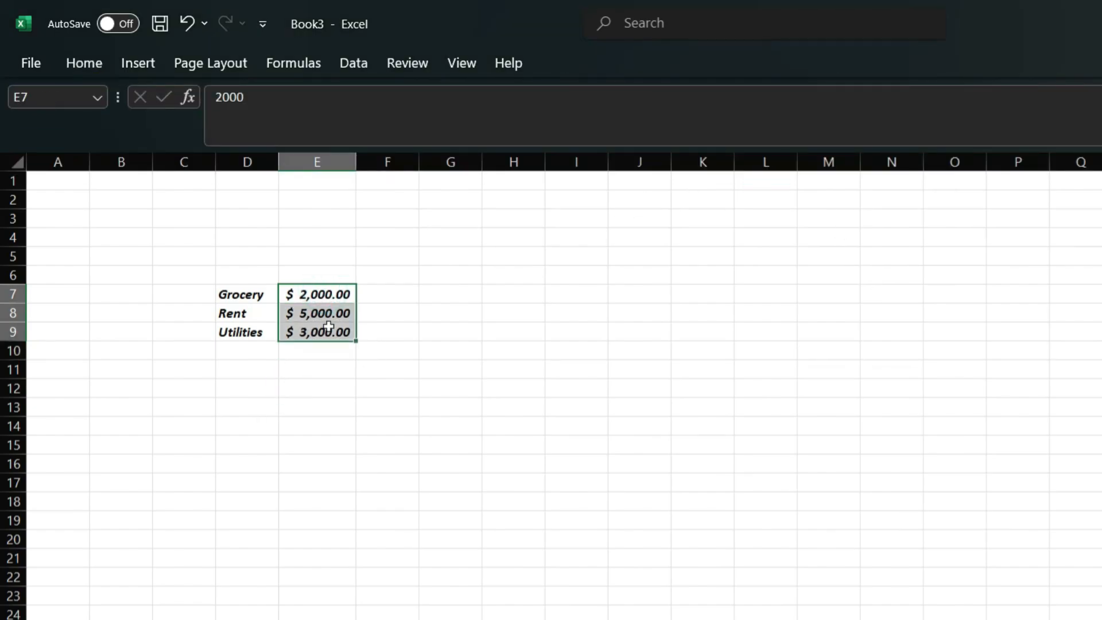
pyautogui.click(336, 296)
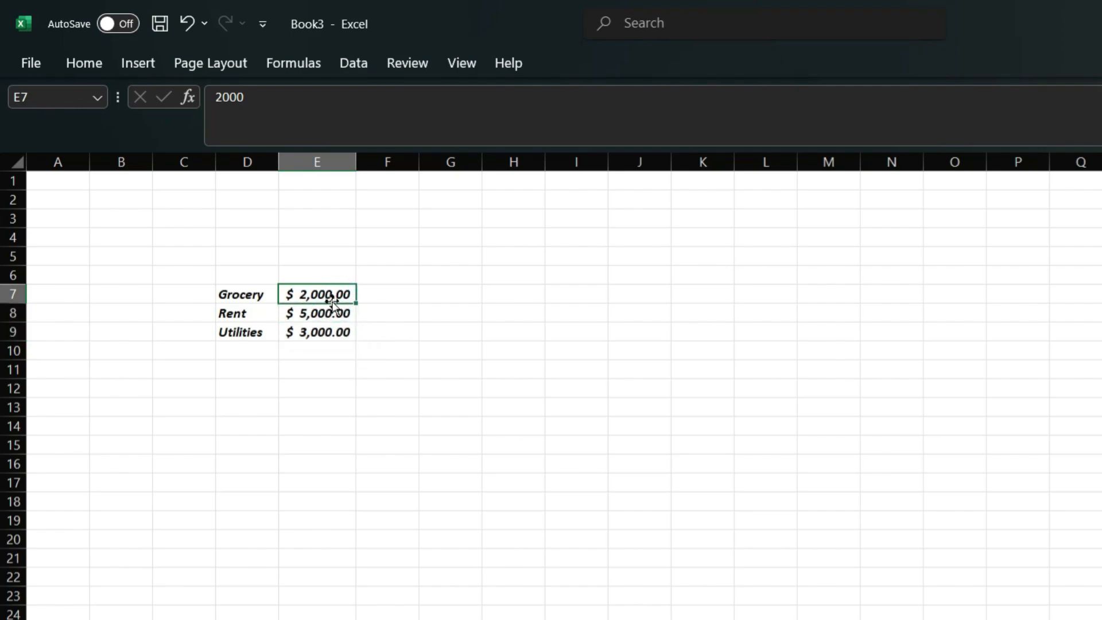
pyautogui.click(293, 392)
pyautogui.click(319, 295)
pyautogui.moveTo(310, 292); pyautogui.dragTo(307, 330)
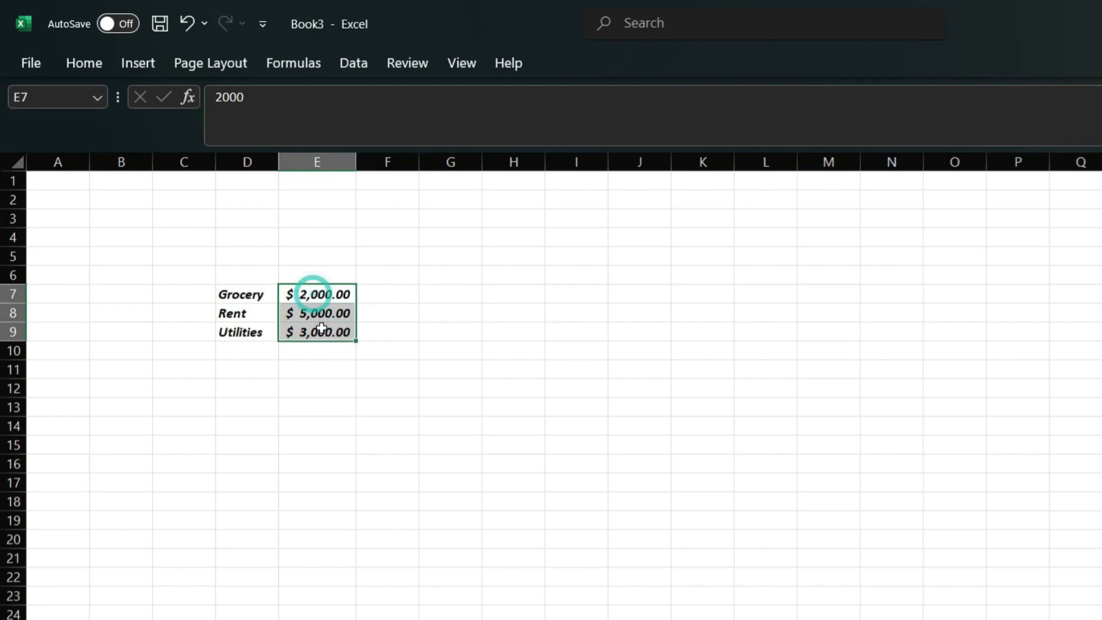
pyautogui.click(87, 65)
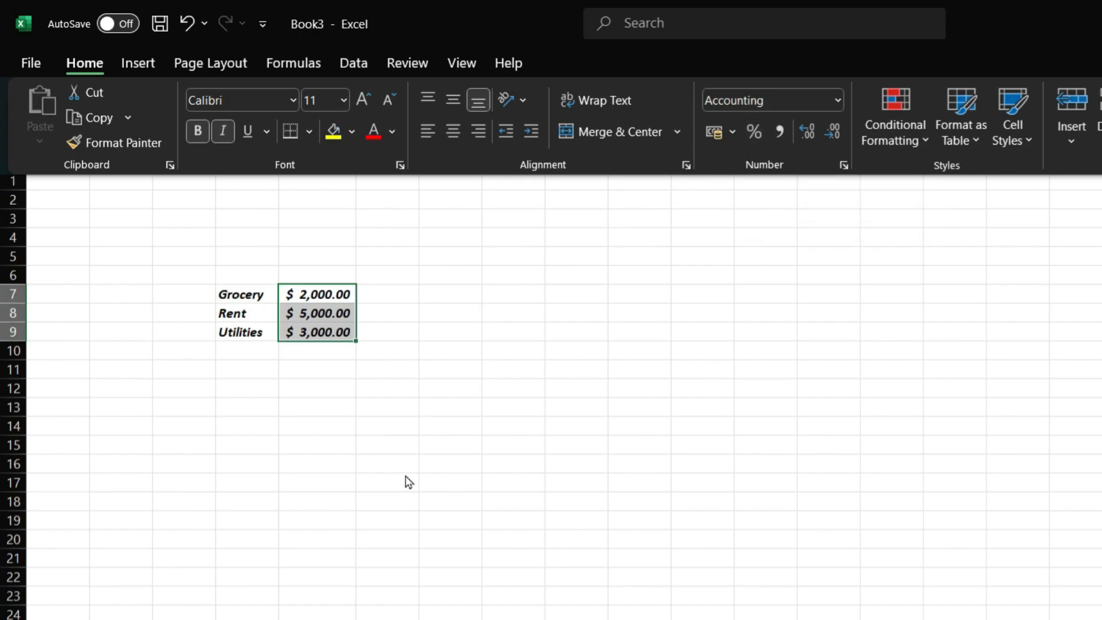
pyautogui.click(349, 445)
pyautogui.click(233, 294)
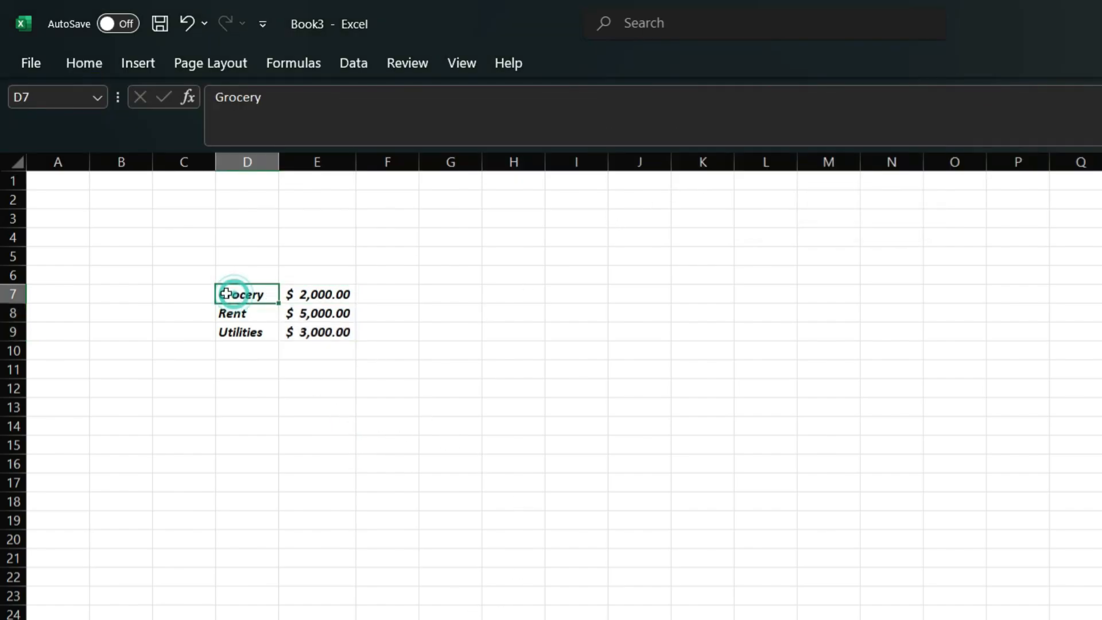
pyautogui.moveTo(235, 291); pyautogui.dragTo(315, 330)
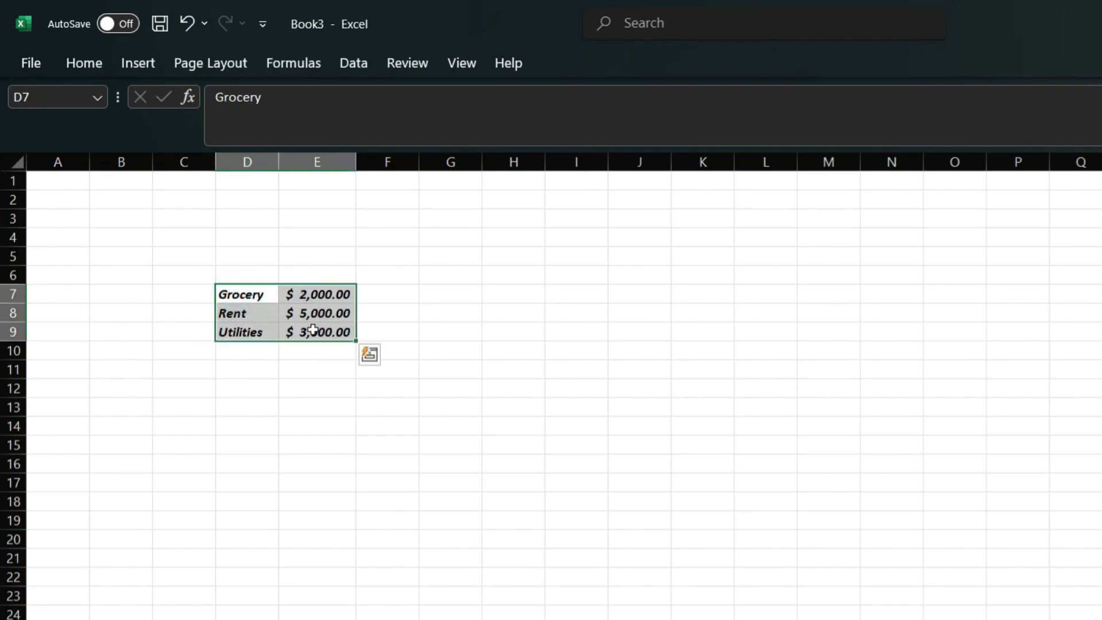
pyautogui.click(257, 442)
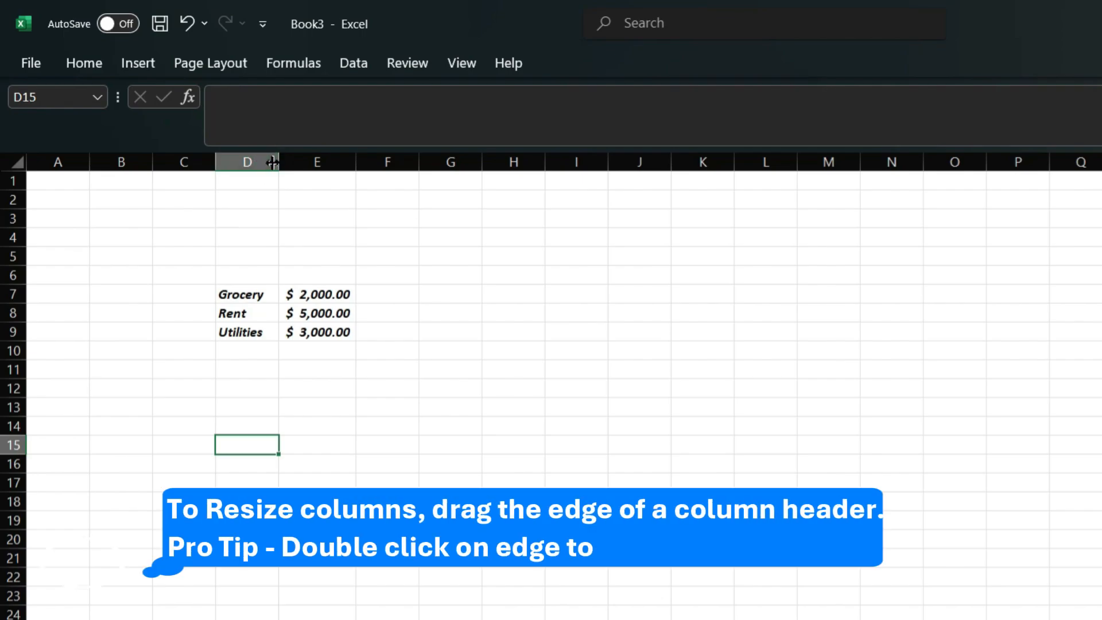
# Step: Widen column D, then AutoFit columns D and E to their contents
pyautogui.moveTo(280, 160); pyautogui.dragTo(416, 153)
pyautogui.click(457, 161)
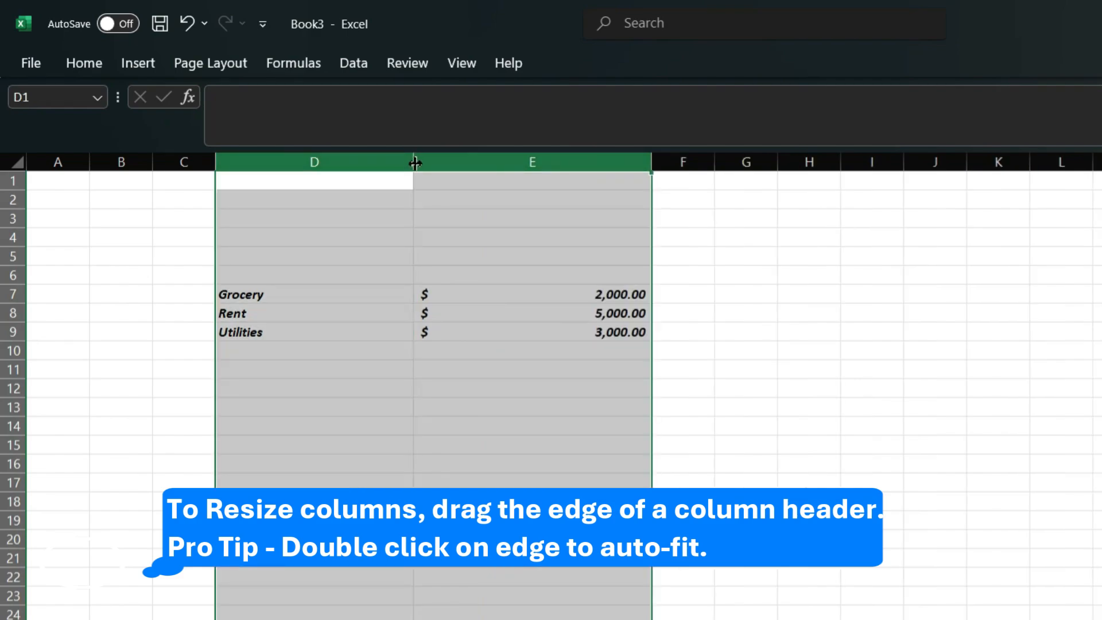
pyautogui.doubleClick(414, 163)
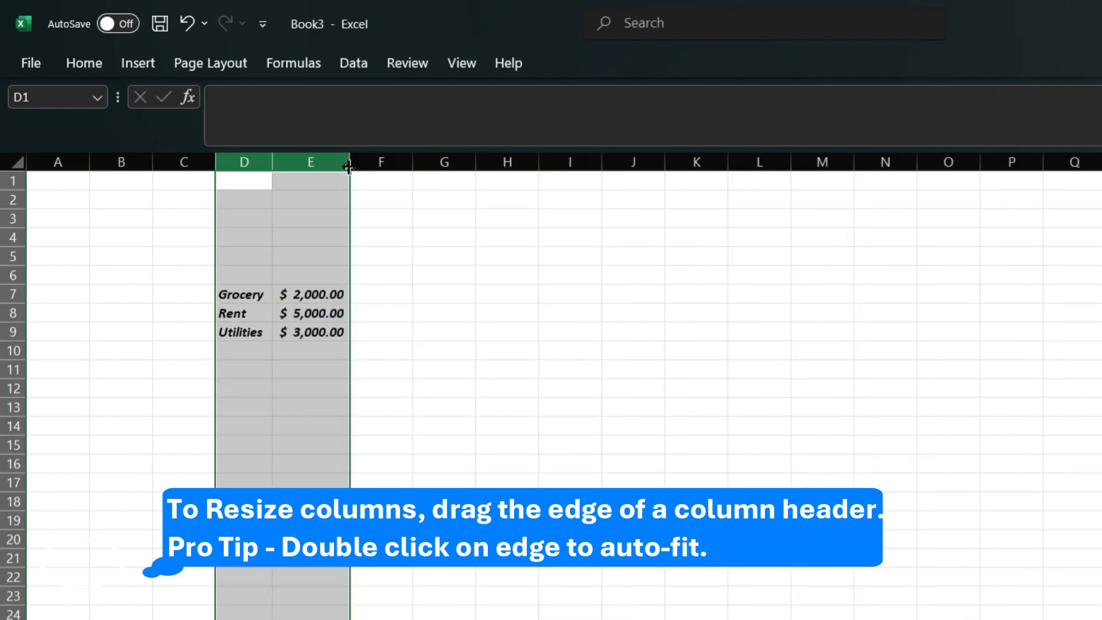
pyautogui.click(426, 238)
pyautogui.moveTo(227, 296); pyautogui.dragTo(339, 336)
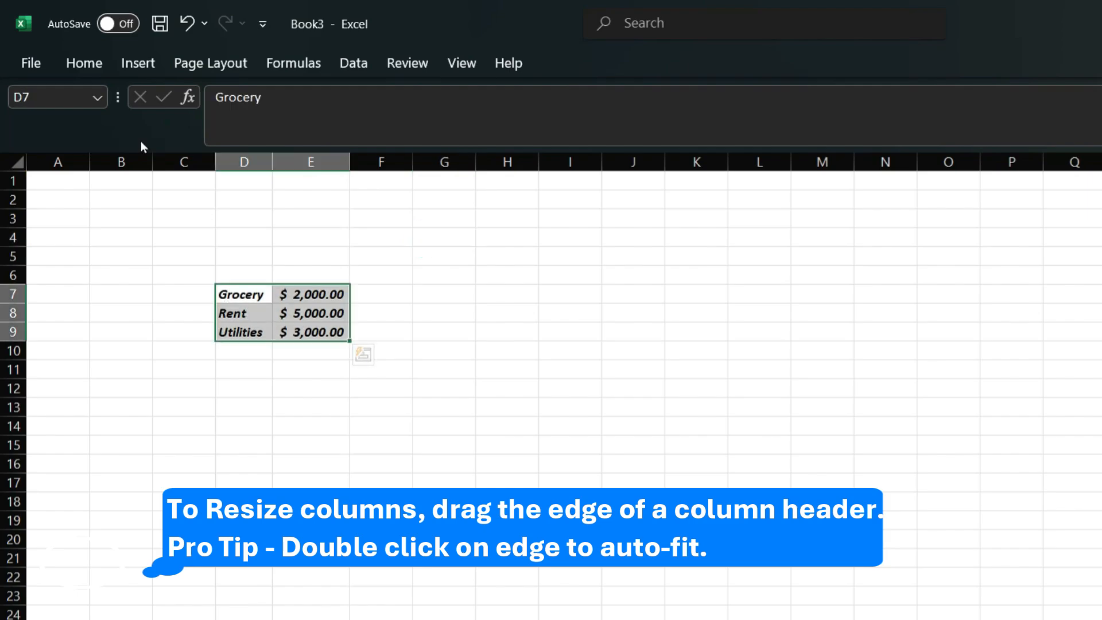
pyautogui.click(102, 73)
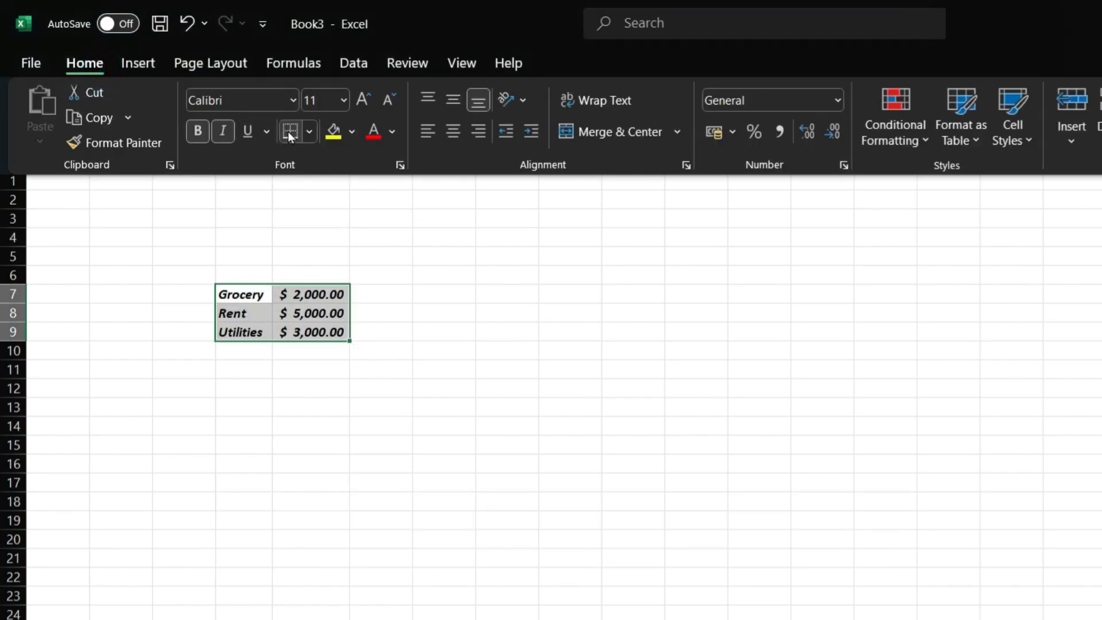
# Step: Apply All Borders to the expense table D7:E9
pyautogui.click(309, 132)
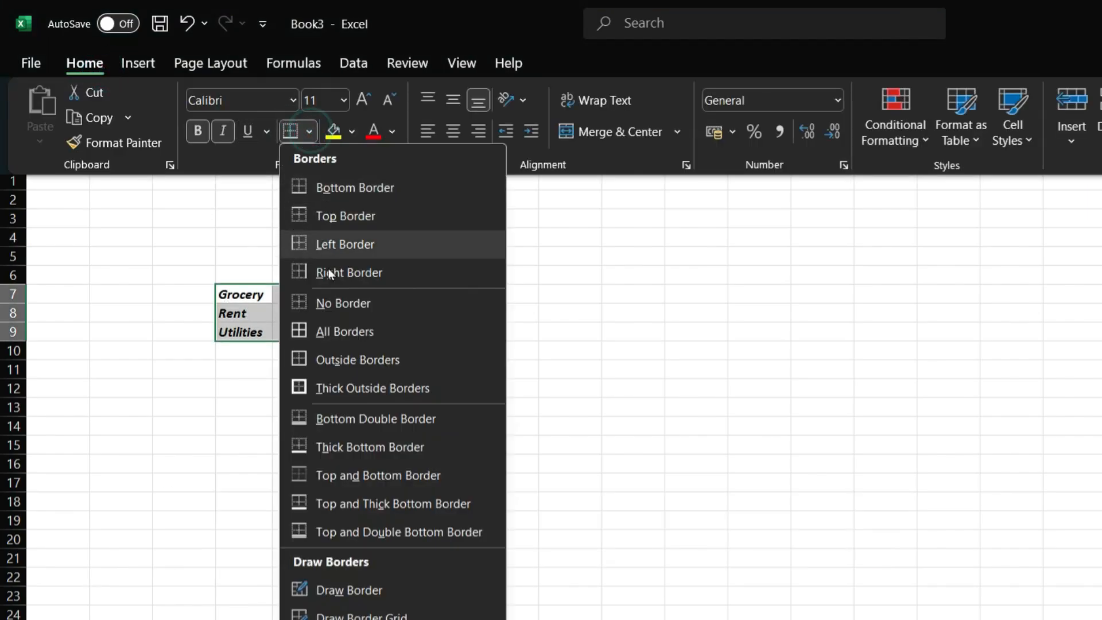
pyautogui.click(333, 332)
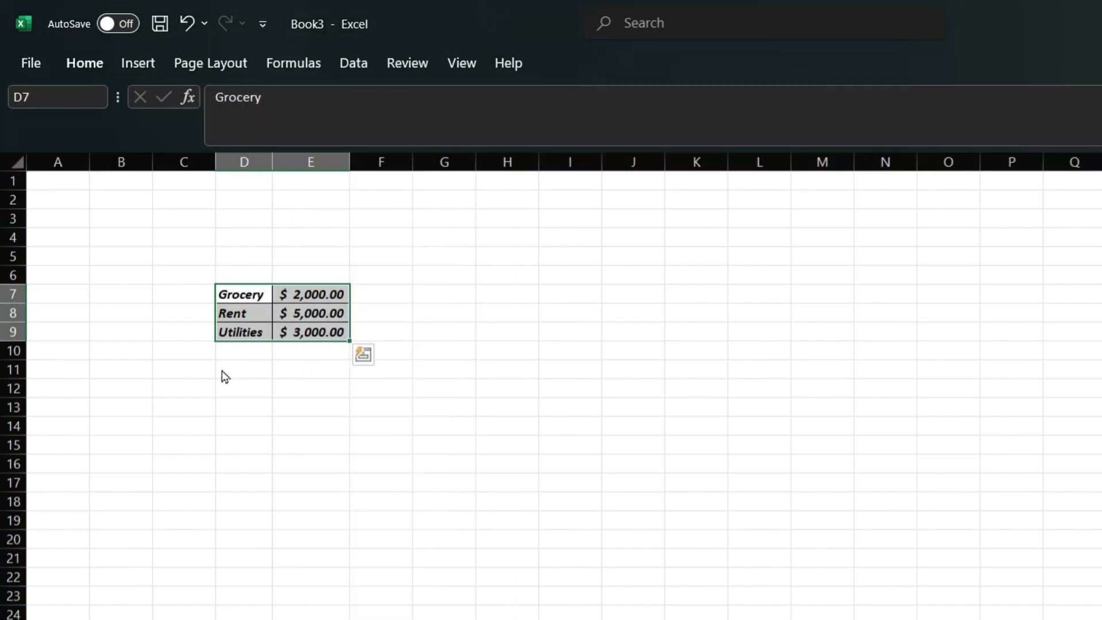
pyautogui.click(443, 407)
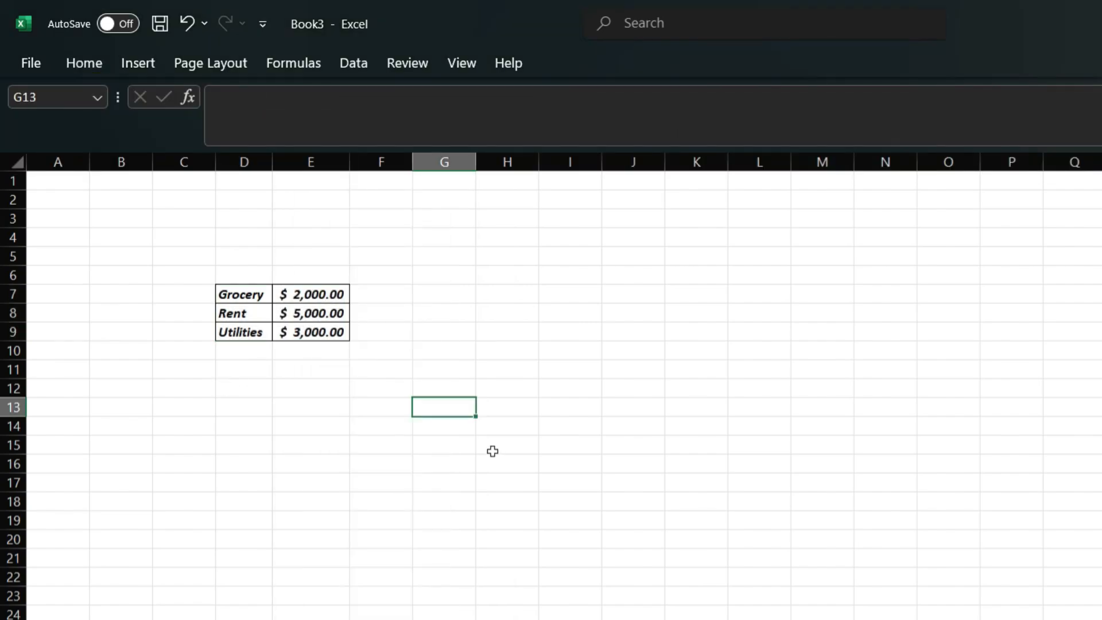
pyautogui.click(265, 367)
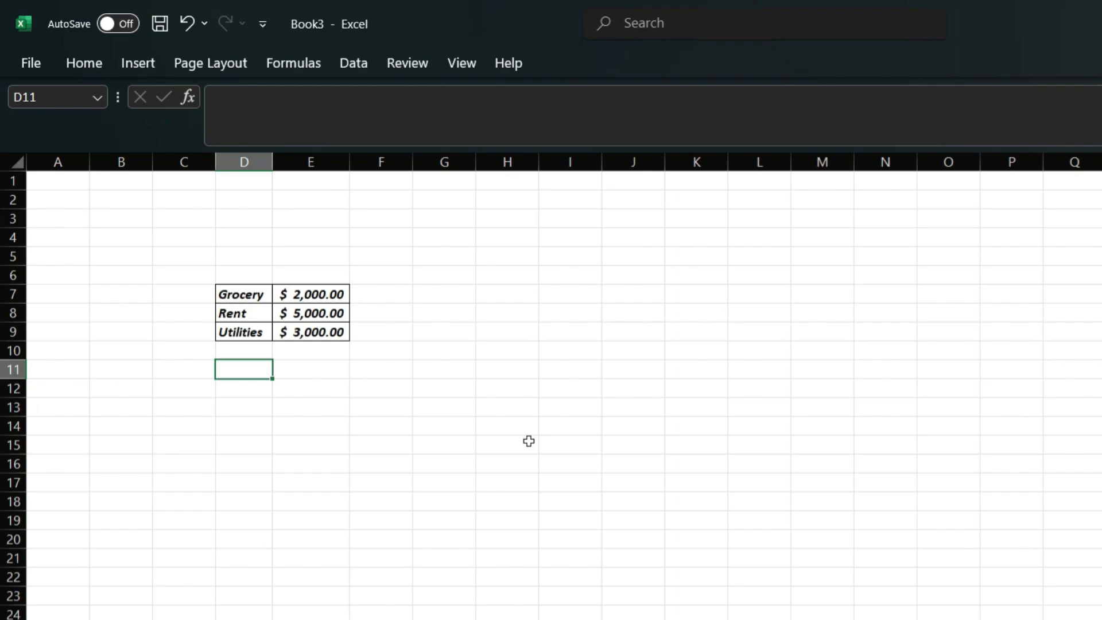
# Step: Enter a trial formula =E7+E8 in J10, then select J10 to clear it
pyautogui.click(649, 350)
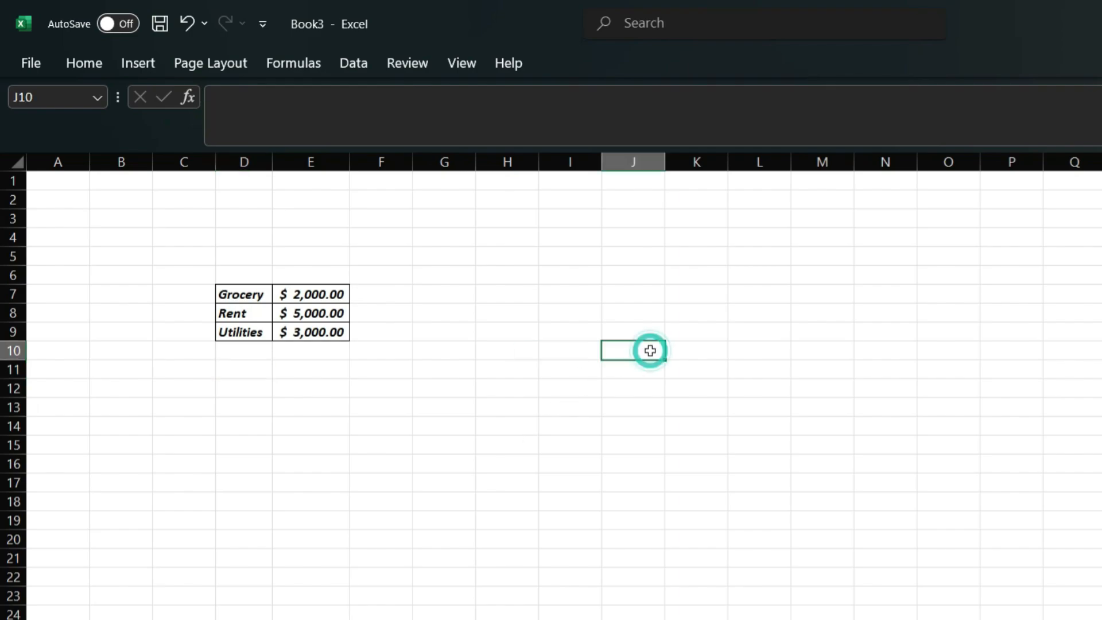
pyautogui.write('=')
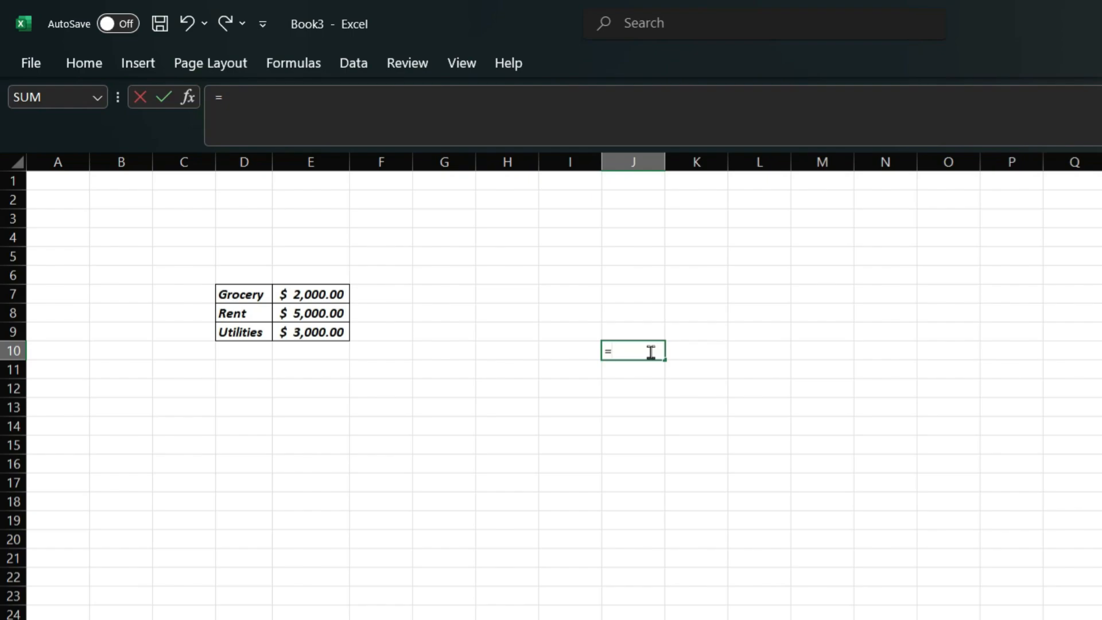
pyautogui.click(300, 291)
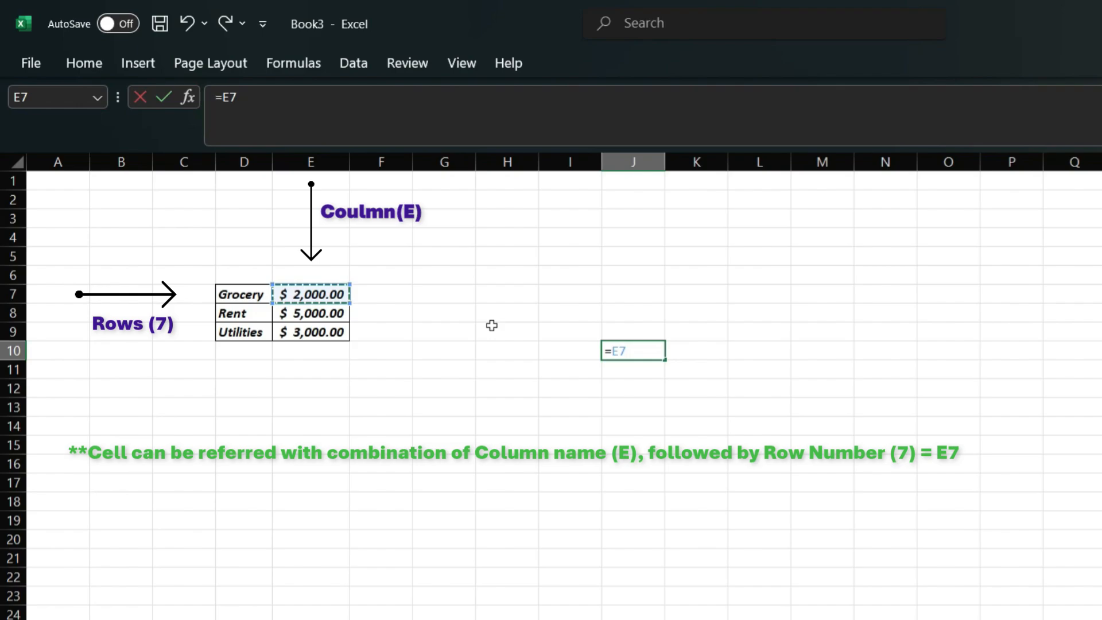
pyautogui.write('+')
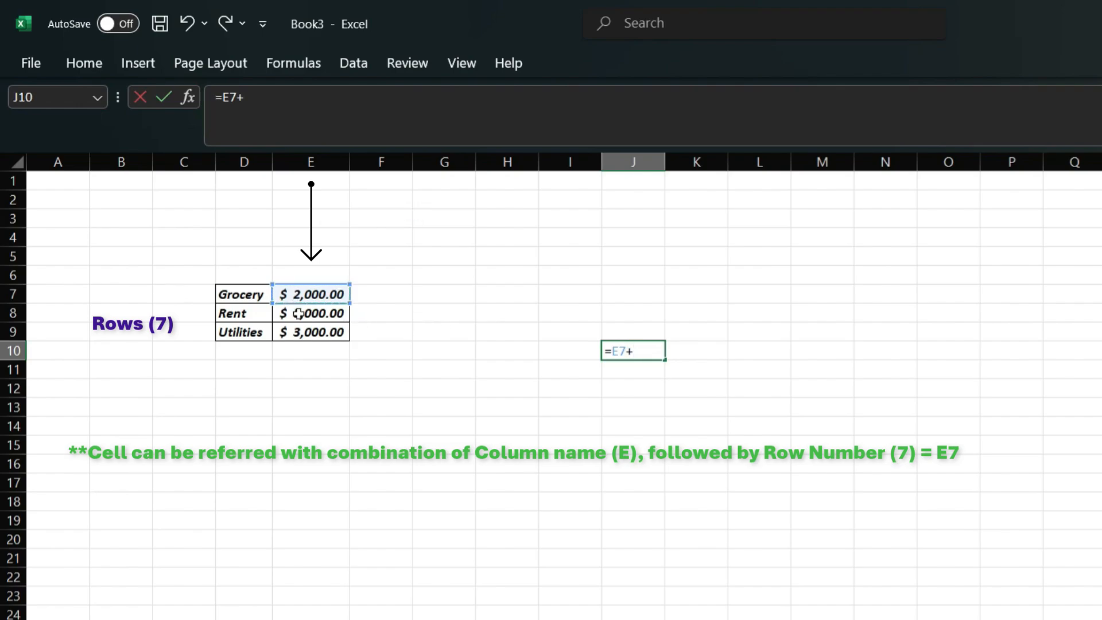
pyautogui.click(294, 310)
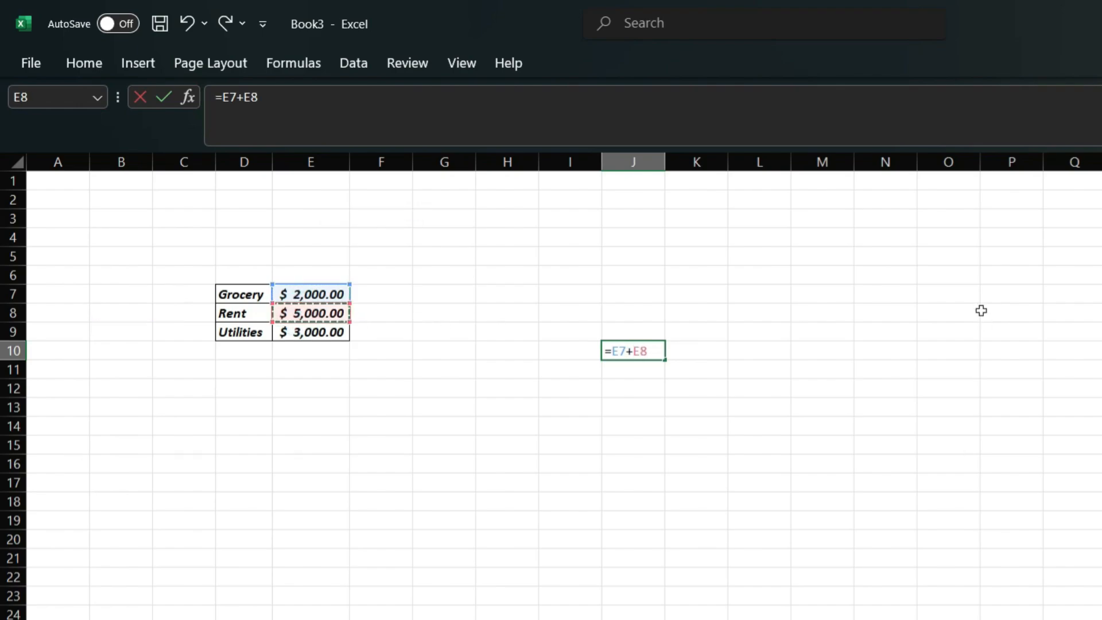
pyautogui.press('Return')
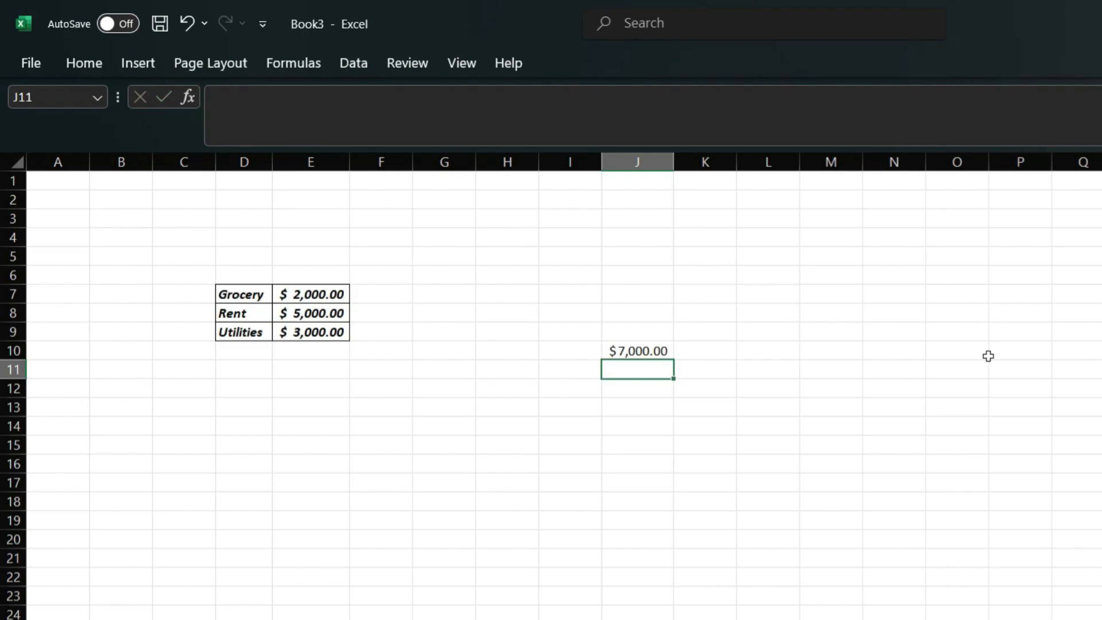
pyautogui.click(611, 350)
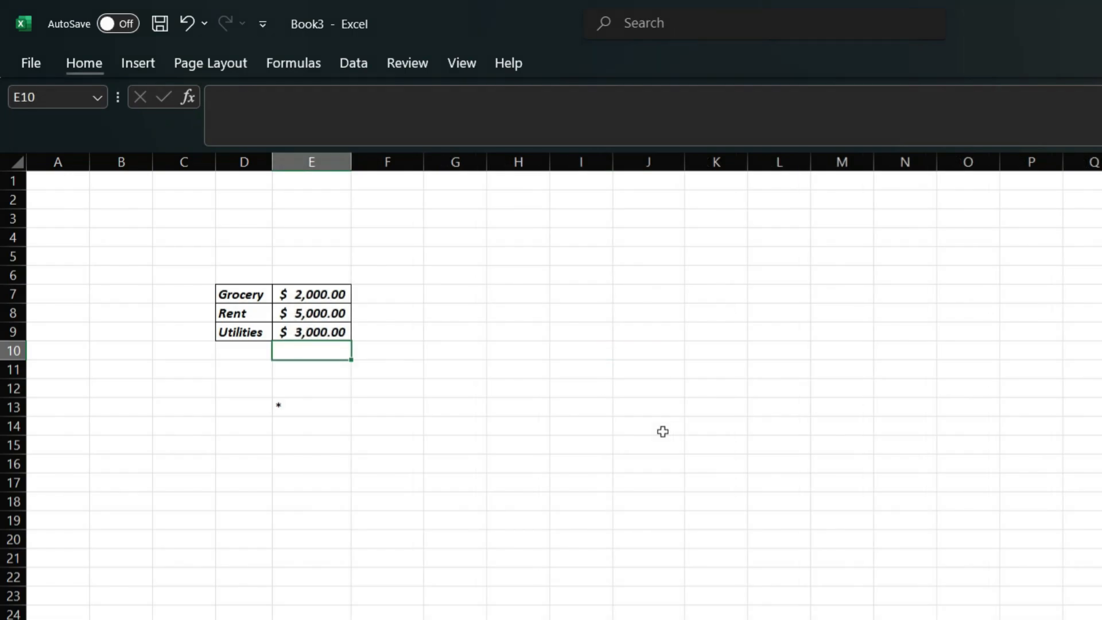
# Step: Enter =SUM(E7:E9) in E10 for a $10,000.00 total
pyautogui.write('=')
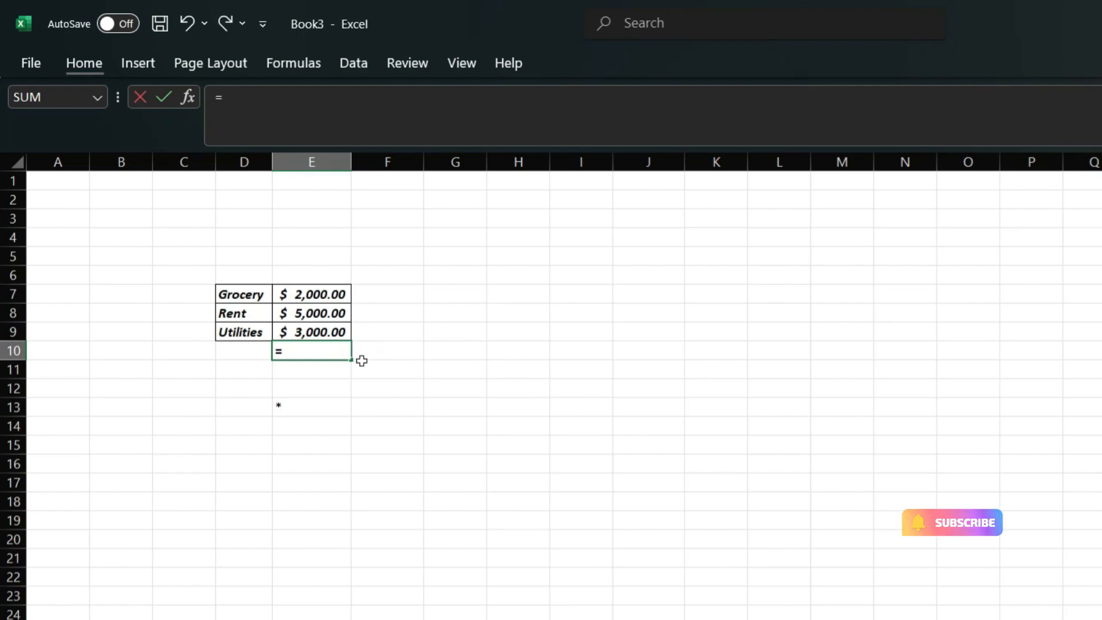
pyautogui.write('sum')
pyautogui.press('Tab')
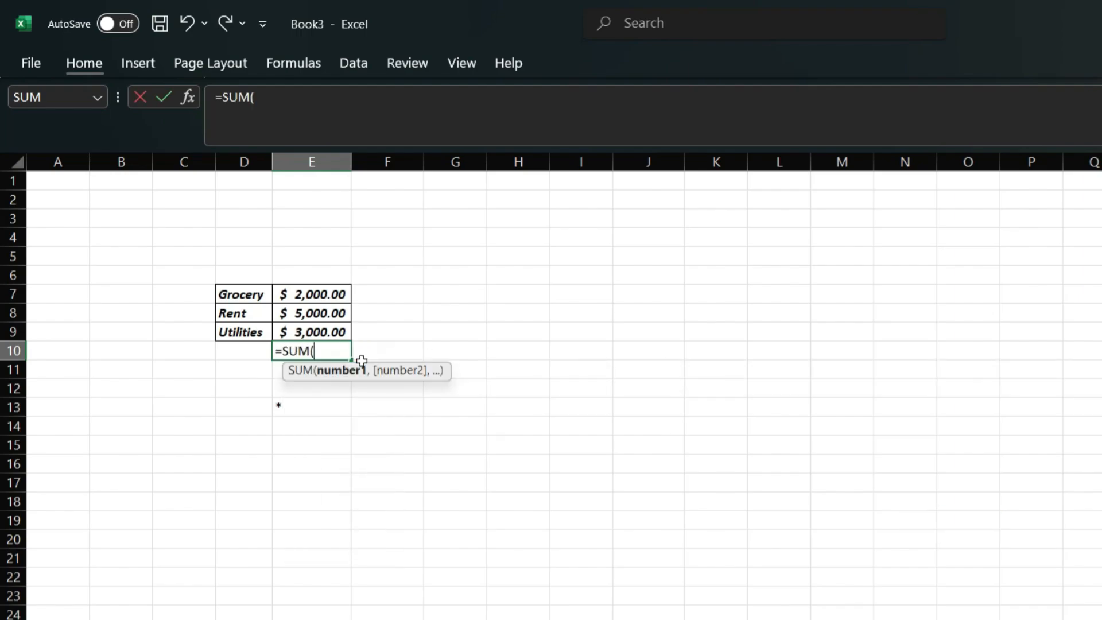
pyautogui.moveTo(314, 292); pyautogui.dragTo(319, 323)
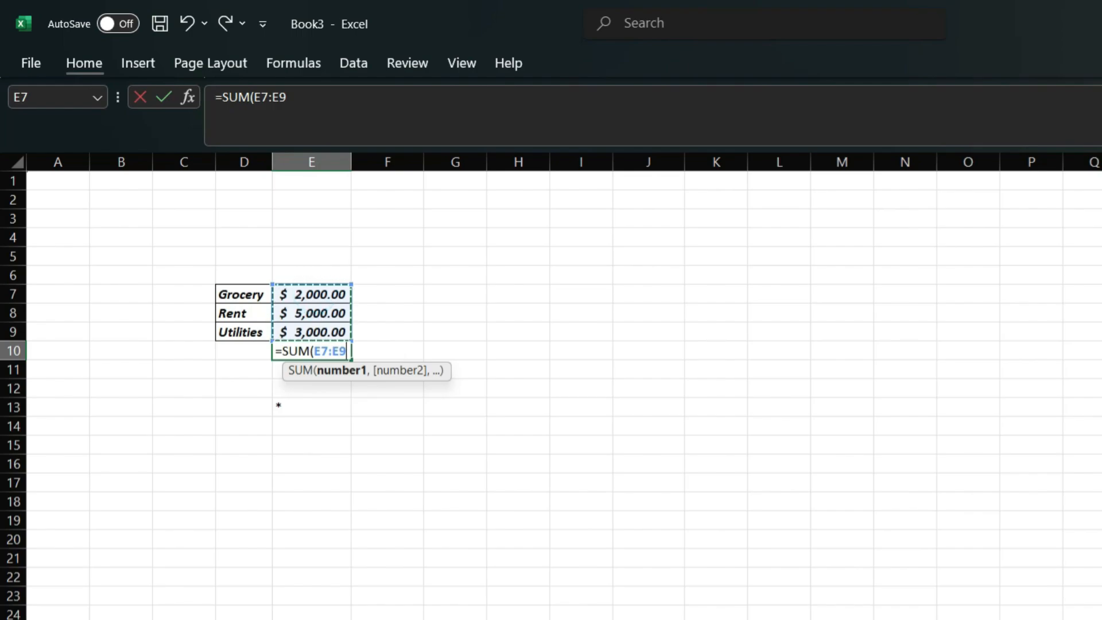
pyautogui.press('Return')
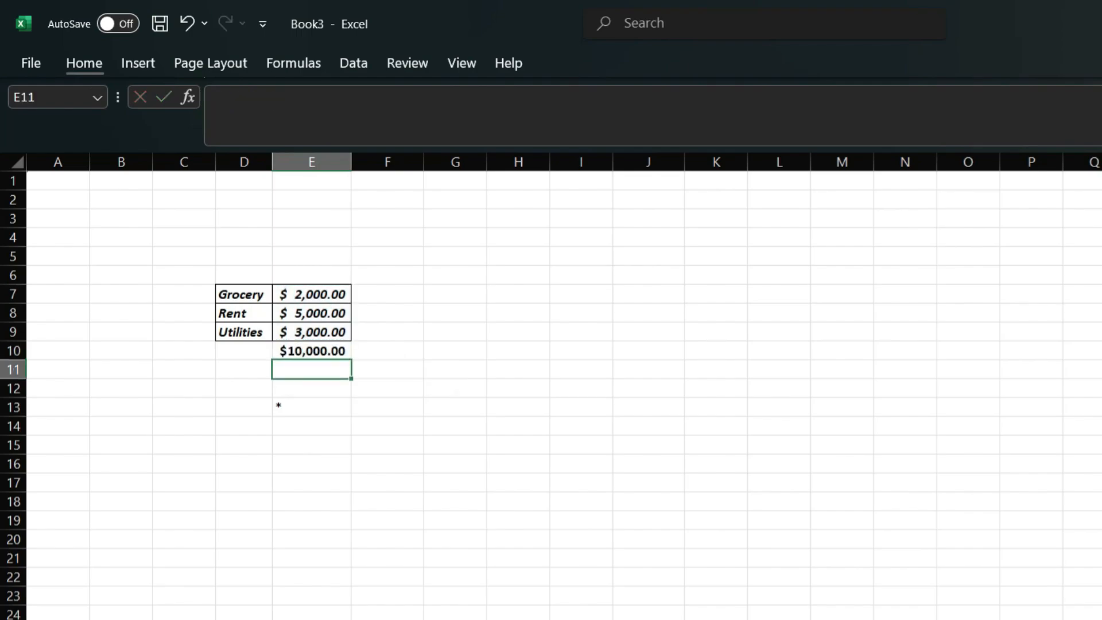
pyautogui.press('Up')
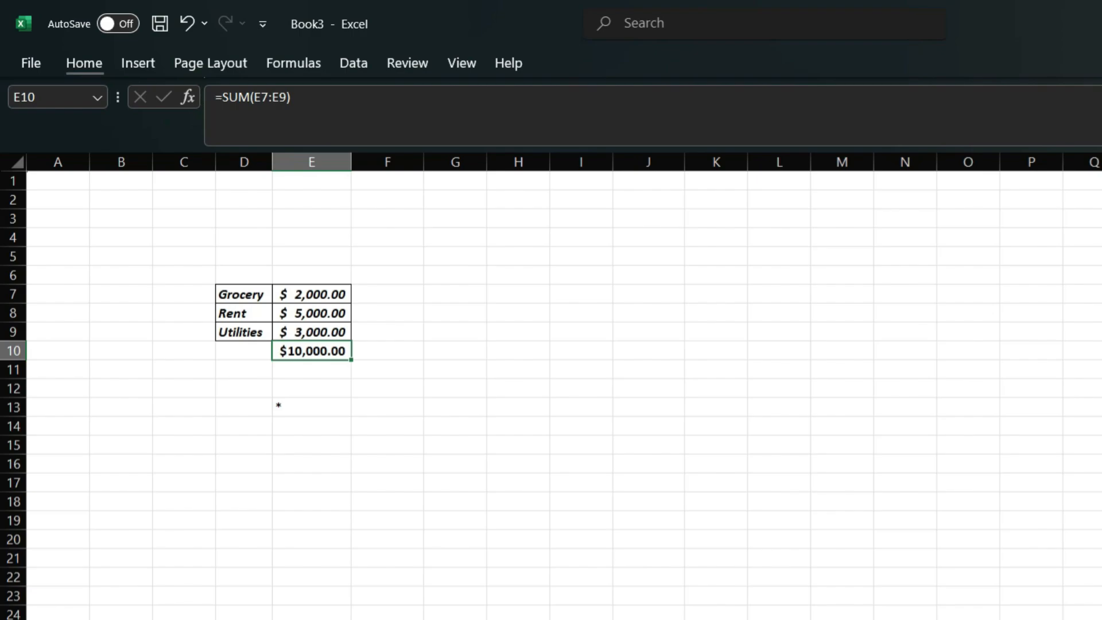
# Step: Enter =AVERAGE(E7:E9) in E11, giving $3,333.33
pyautogui.click(317, 375)
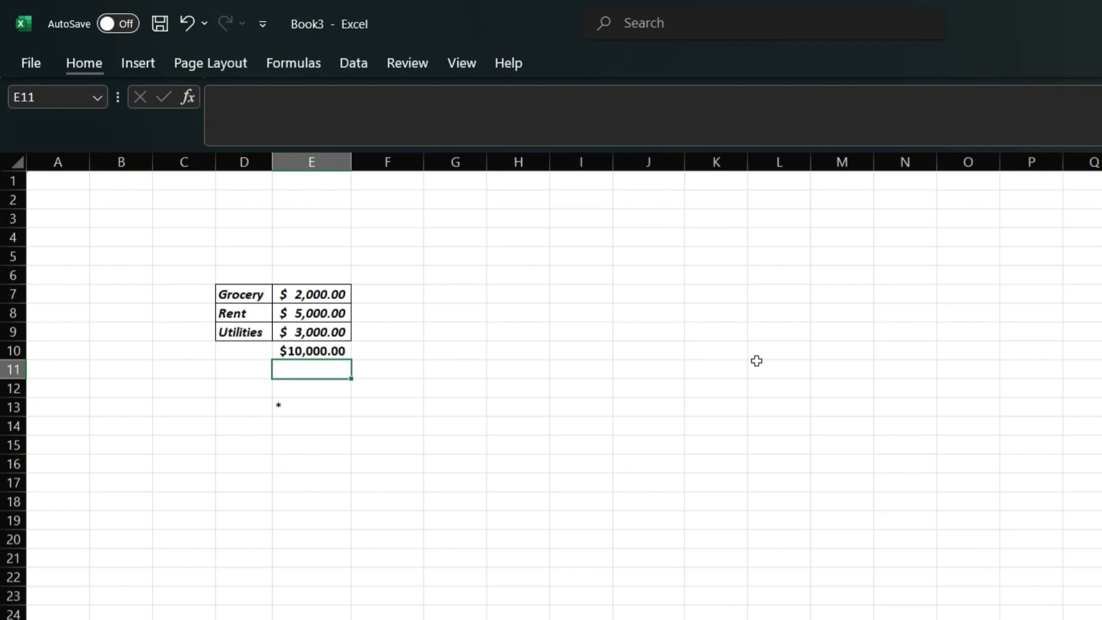
pyautogui.write('=aver')
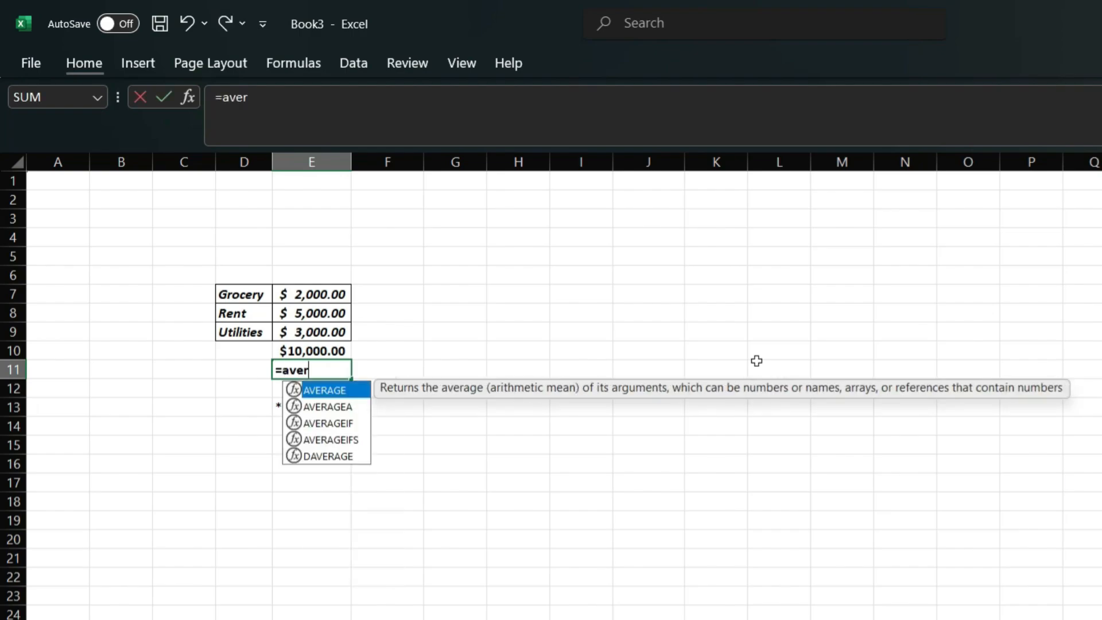
pyautogui.press('Tab')
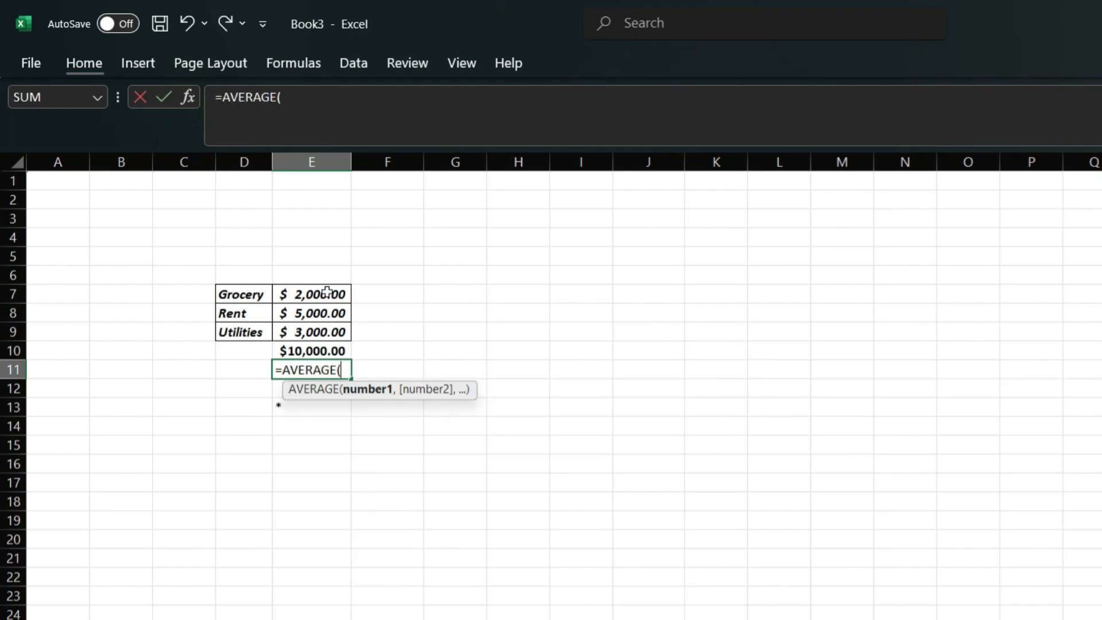
pyautogui.moveTo(327, 289); pyautogui.dragTo(329, 325)
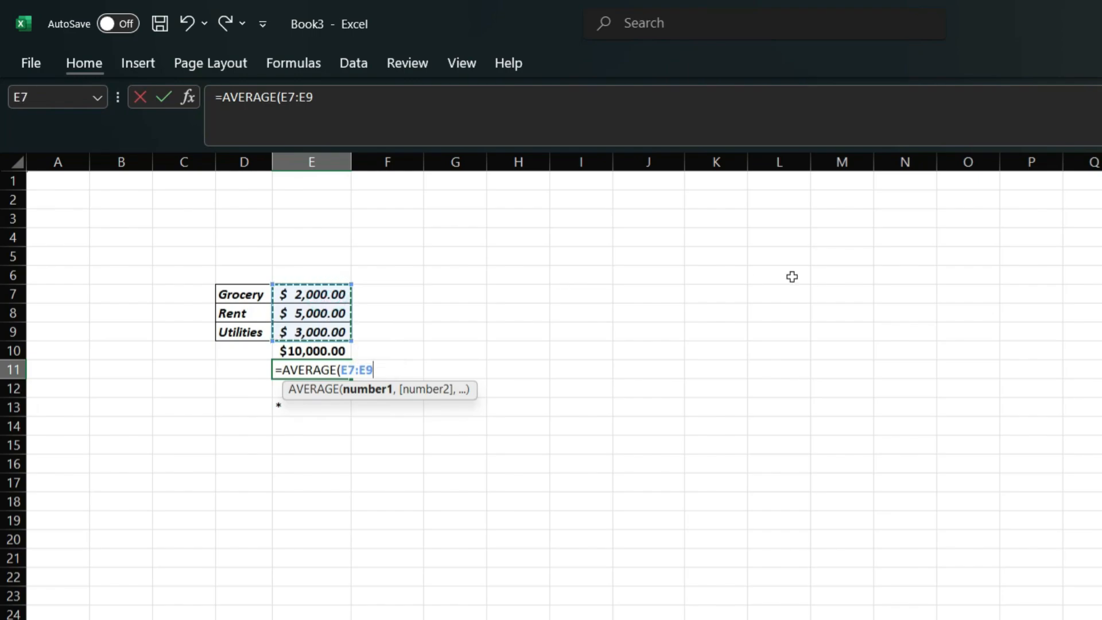
pyautogui.press('Return')
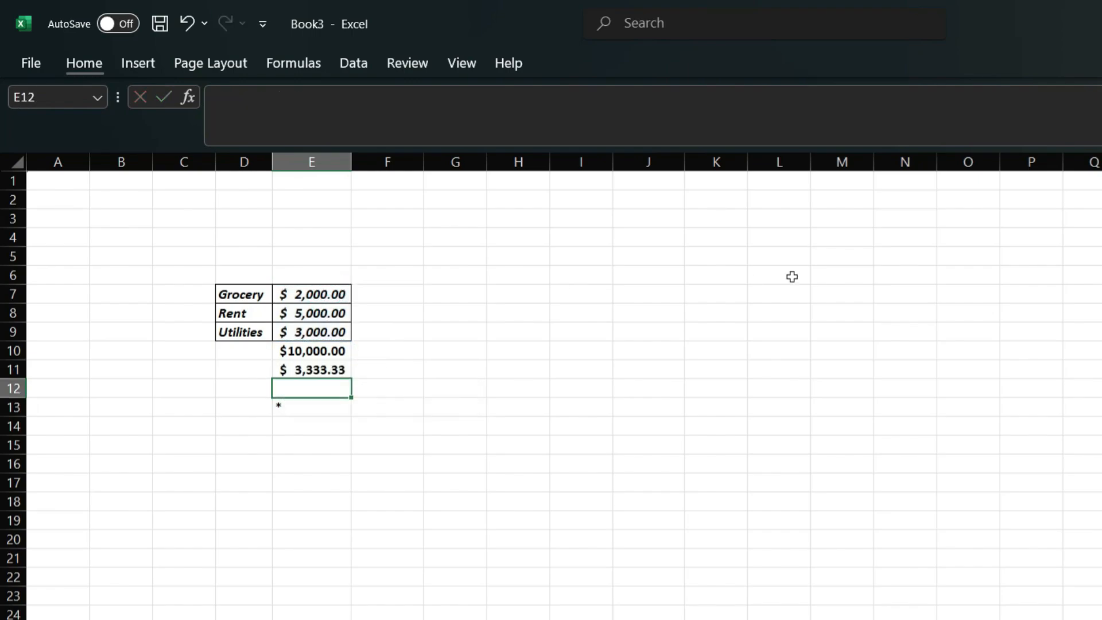
pyautogui.press('Up')
pyautogui.press('Left')
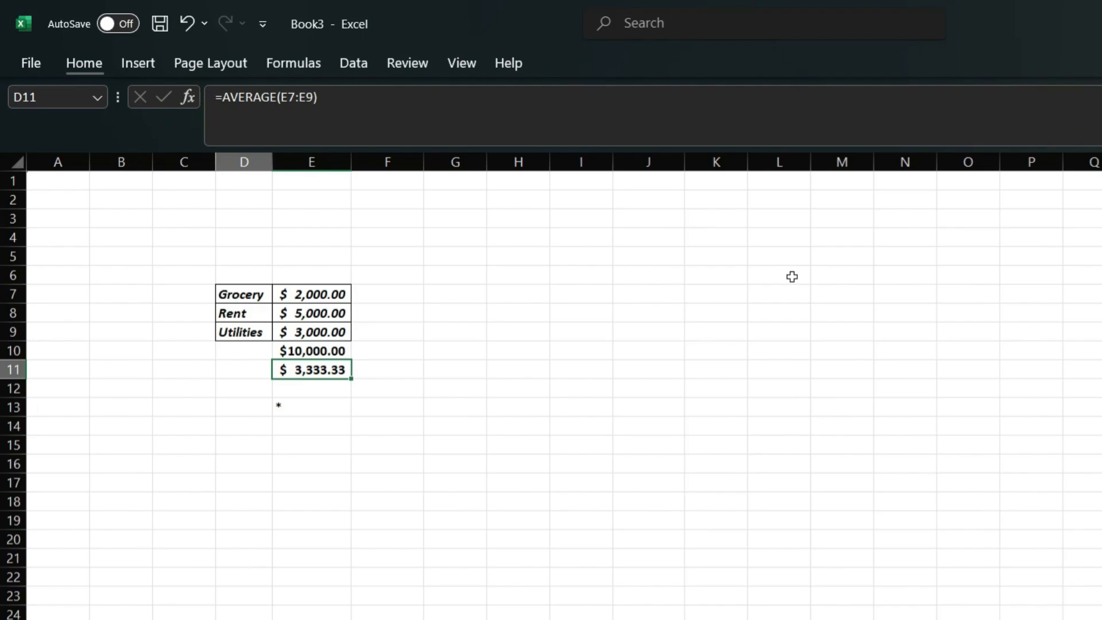
pyautogui.press('Up')
# Step: Label D10 'SUM' and D11 'Average'
pyautogui.write('SUM')
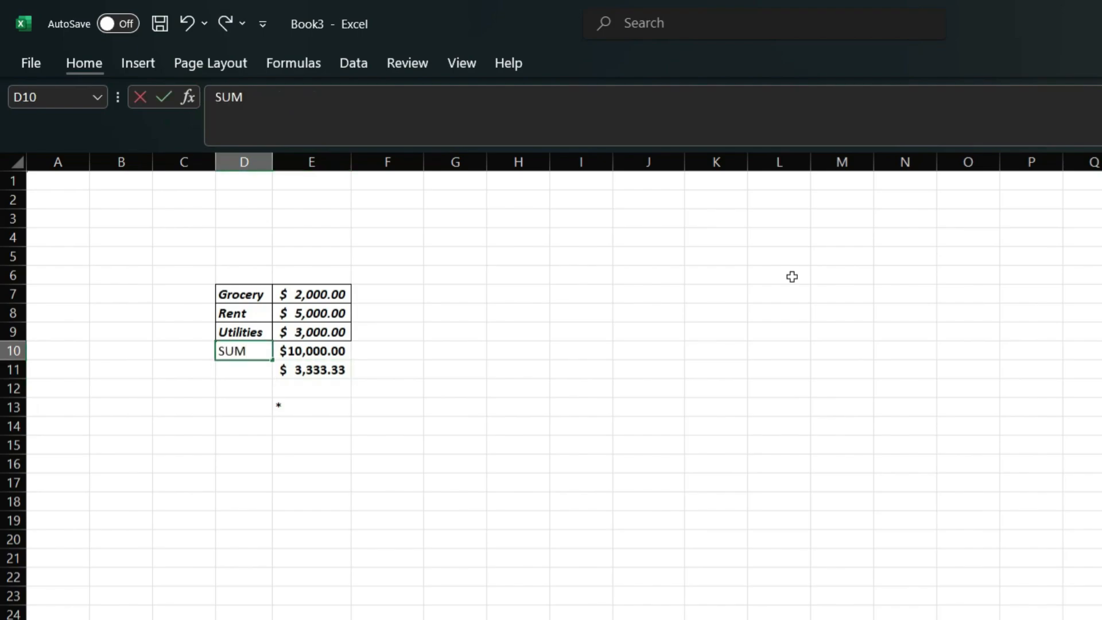
pyautogui.press('Return')
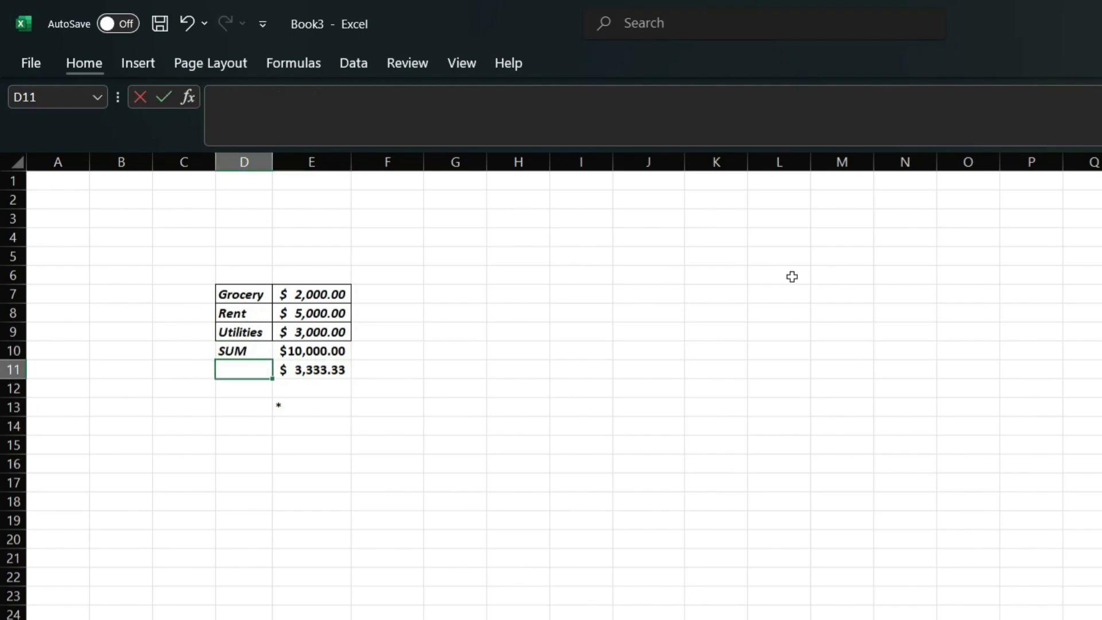
pyautogui.write('Average')
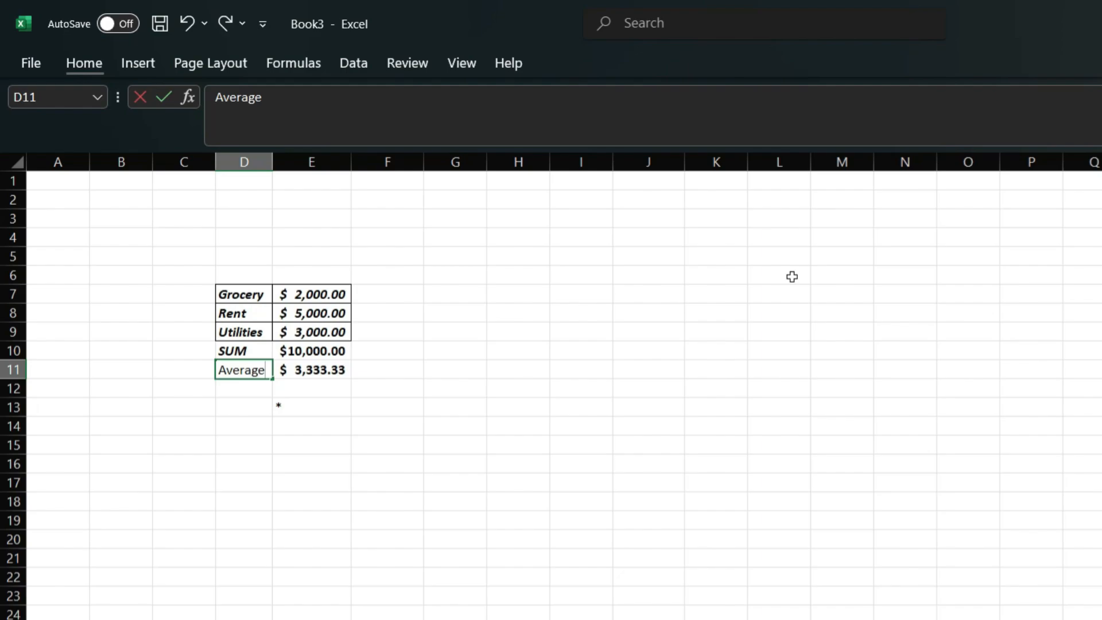
pyautogui.press('Return')
pyautogui.press('Up')
pyautogui.press('Right')
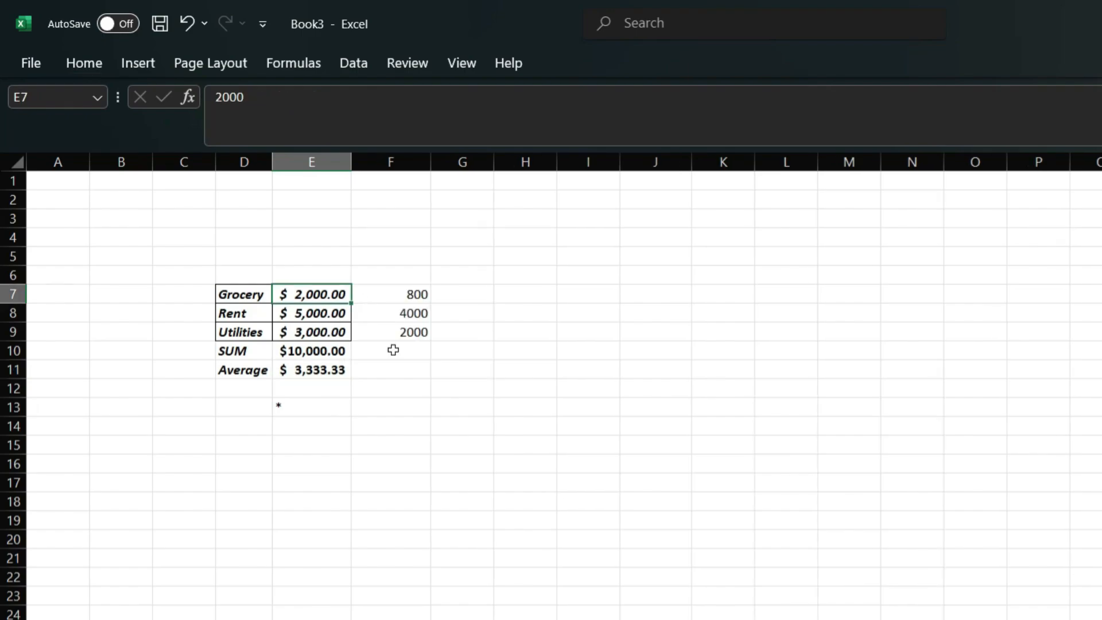
# Step: Copy E7:E9's bold italic bordered dollar formatting onto F7:F11 with Format Painter
pyautogui.moveTo(403, 291); pyautogui.dragTo(412, 346)
pyautogui.moveTo(320, 294); pyautogui.dragTo(312, 331)
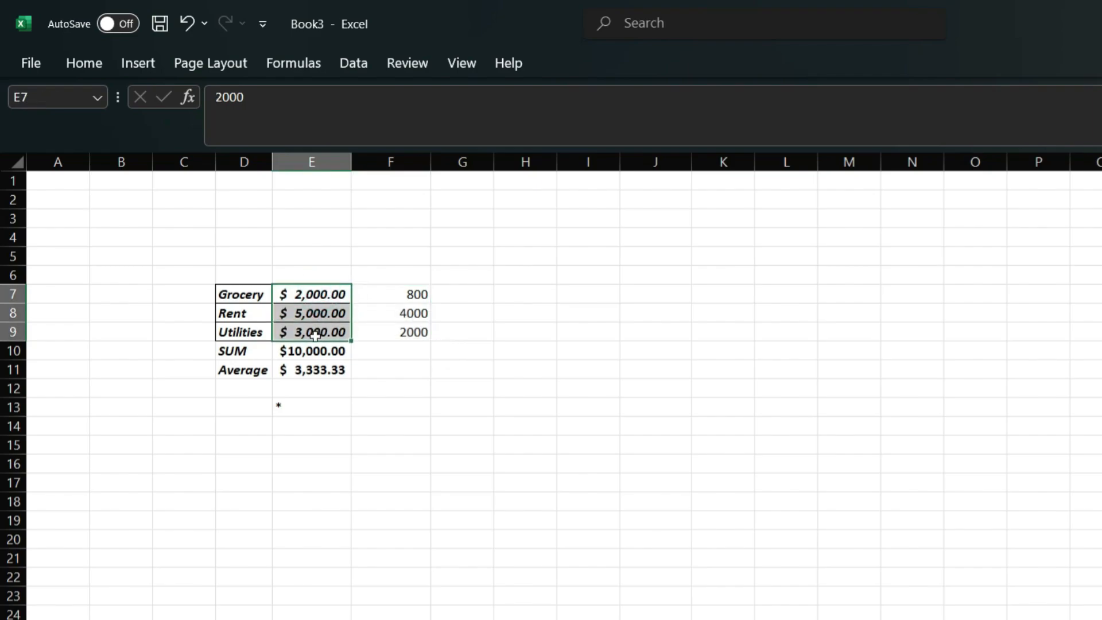
pyautogui.click(84, 63)
pyautogui.click(99, 144)
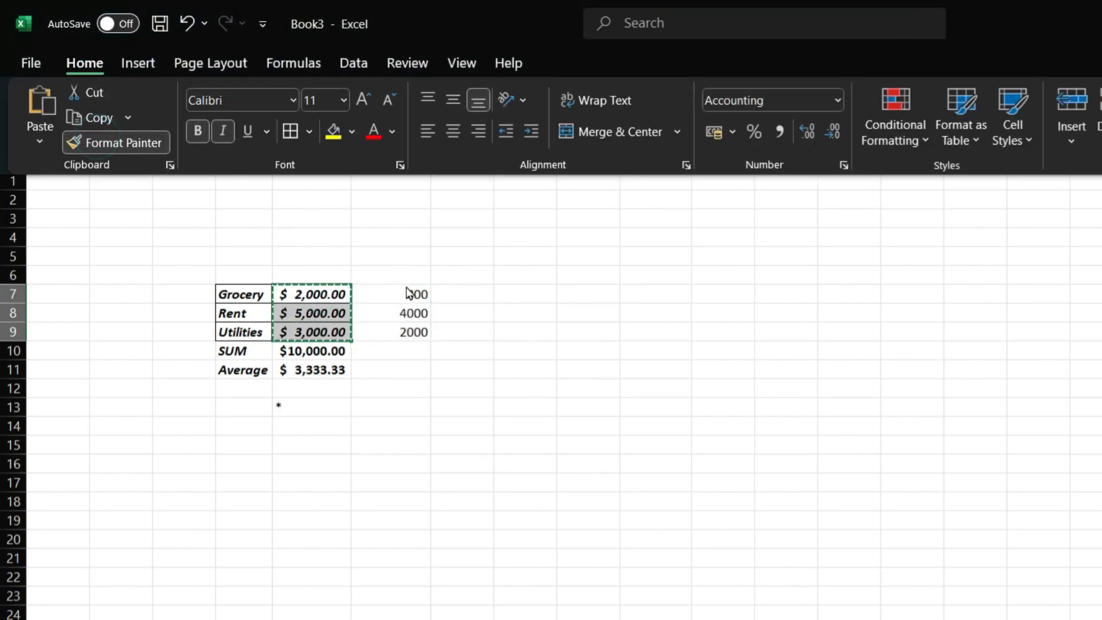
pyautogui.moveTo(408, 294)
pyautogui.mouseDown()
pyautogui.moveTo(408, 381)
pyautogui.moveTo(396, 366)
pyautogui.mouseUp()
# Step: Check the newly formatted F9 and F10 cells and the SUM total in E10
pyautogui.click(401, 338)
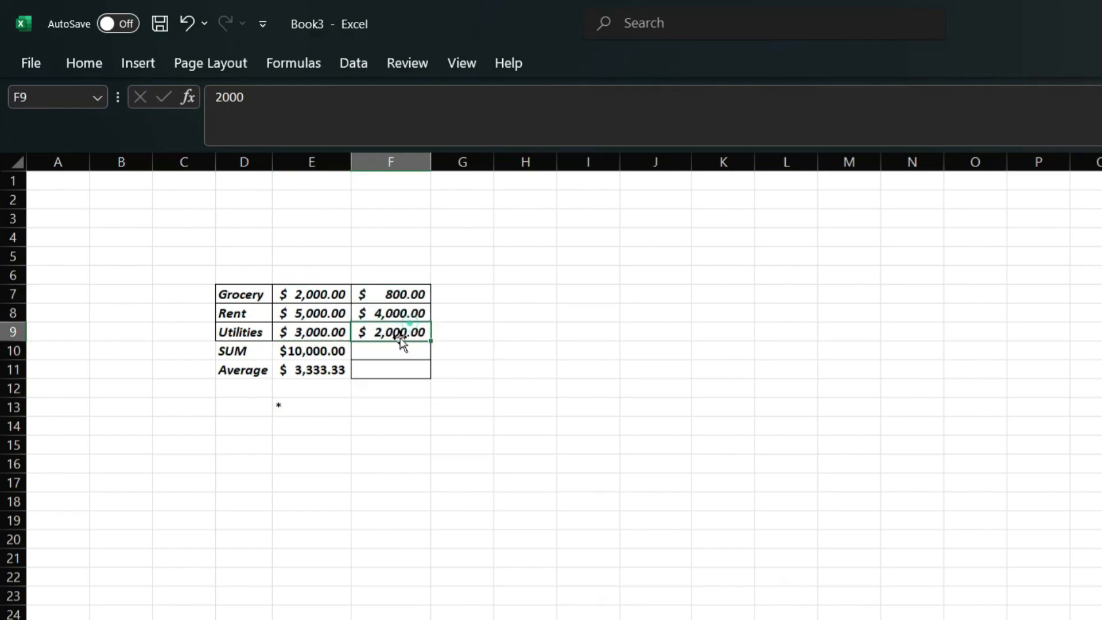
pyautogui.click(389, 346)
pyautogui.click(309, 352)
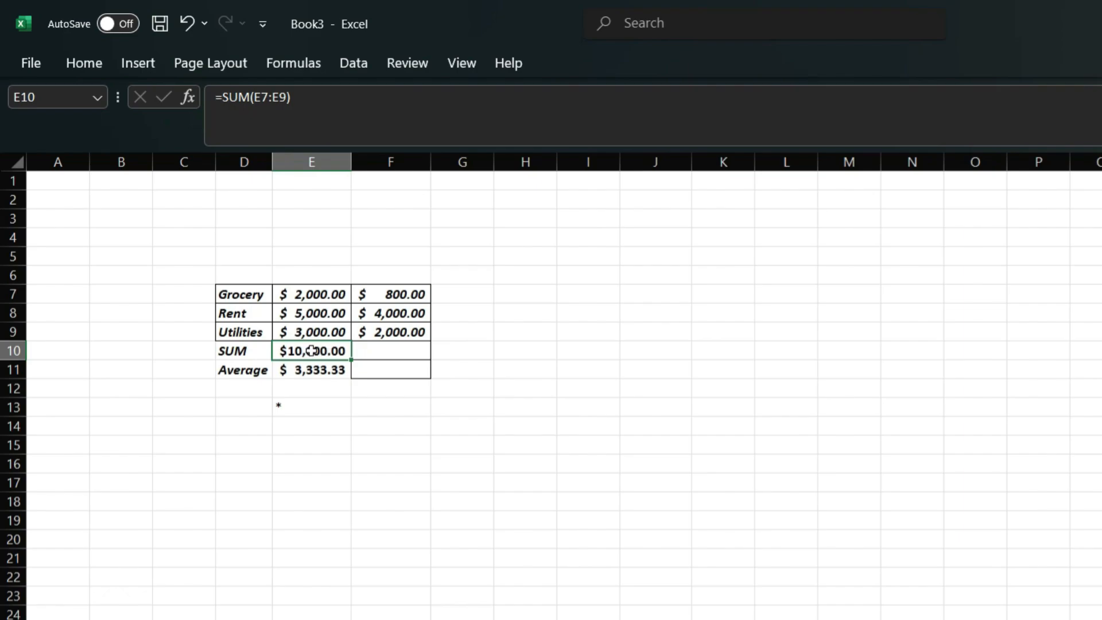
pyautogui.click(313, 351)
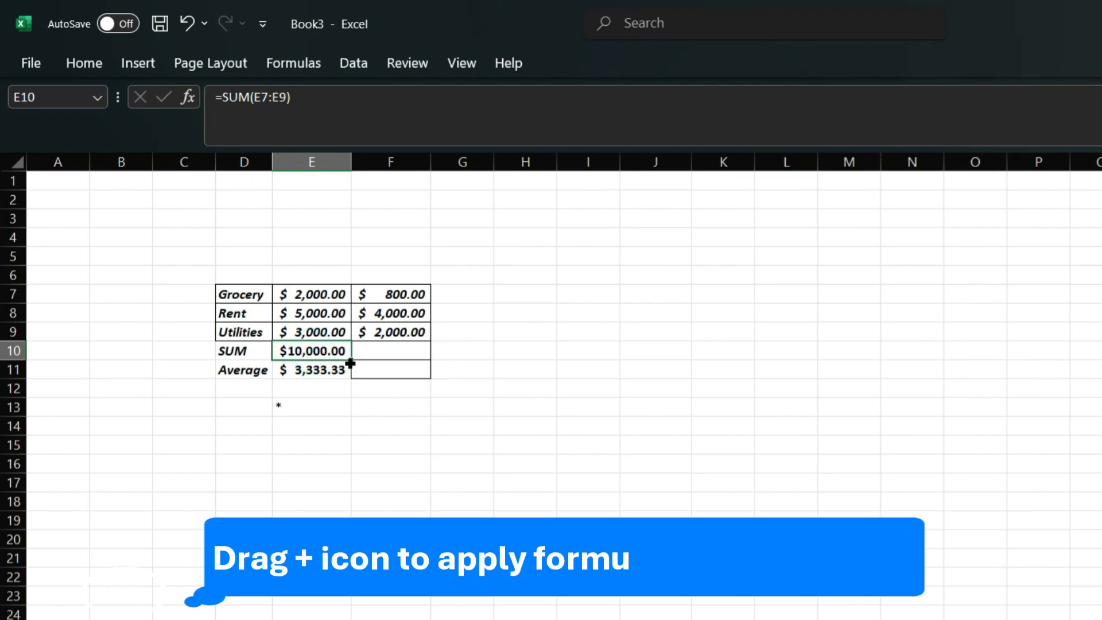
pyautogui.moveTo(351, 364); pyautogui.dragTo(417, 359)
pyautogui.click(320, 370)
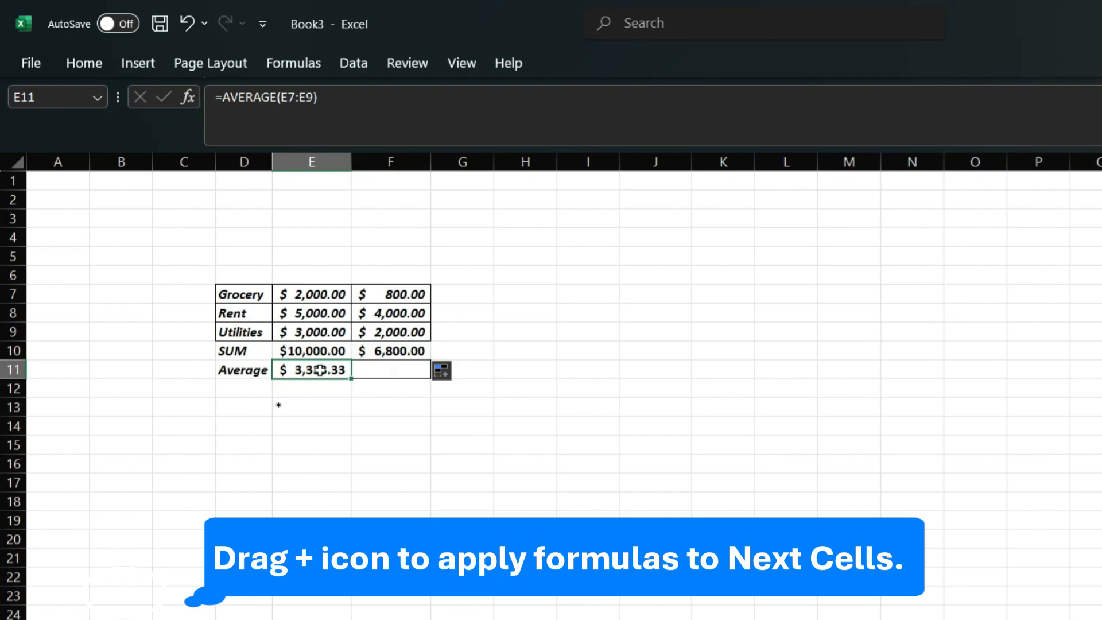
pyautogui.moveTo(354, 380); pyautogui.dragTo(398, 379)
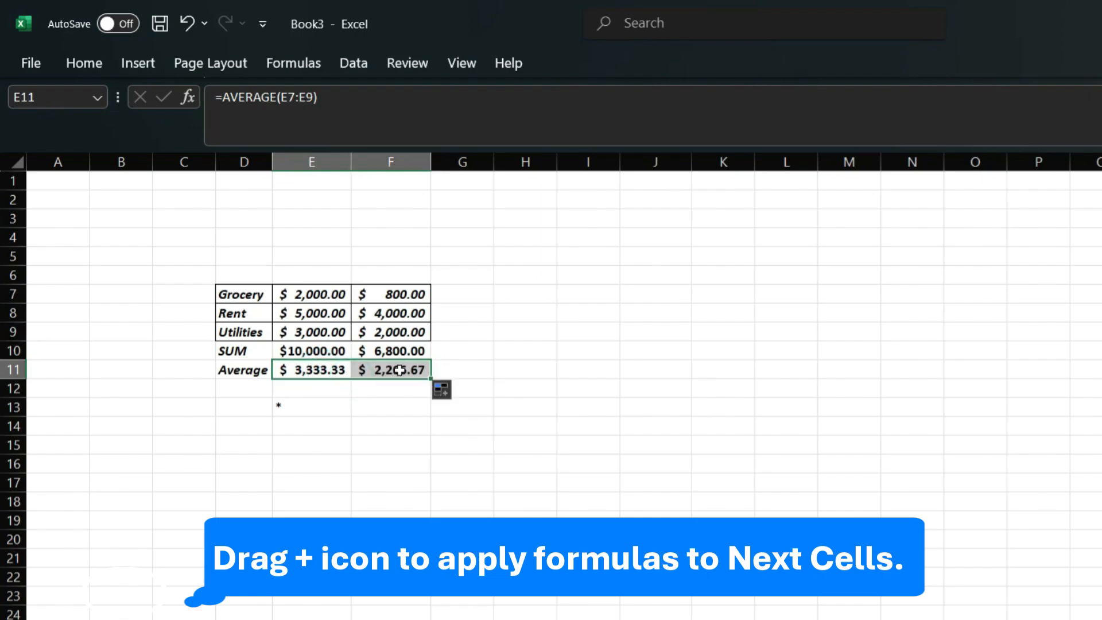
pyautogui.click(418, 353)
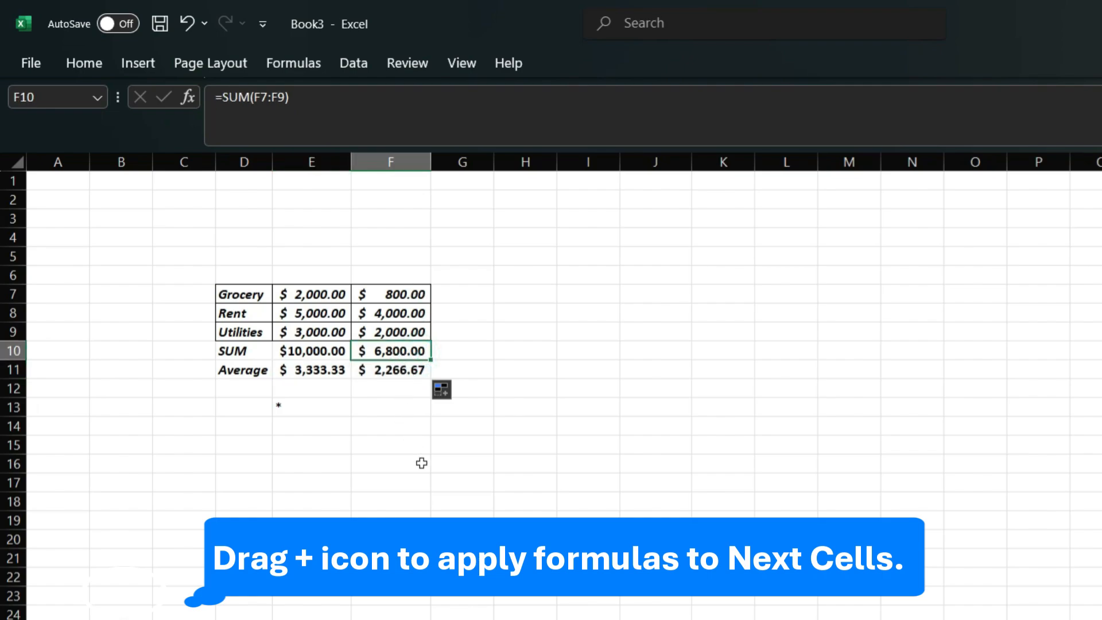
pyautogui.click(326, 350)
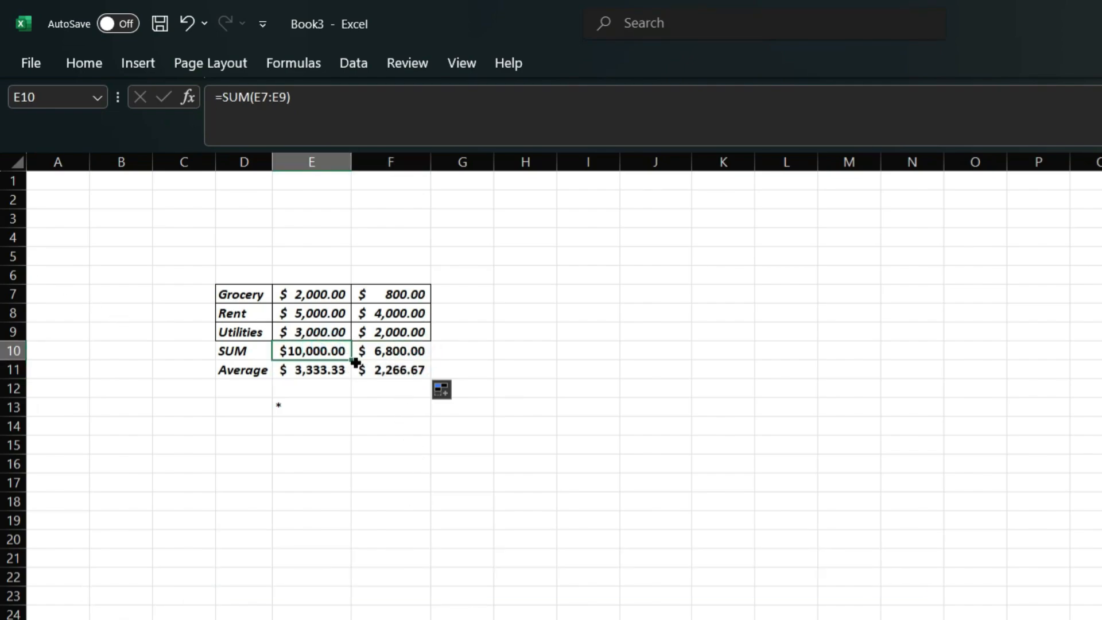
pyautogui.moveTo(358, 362); pyautogui.dragTo(392, 365)
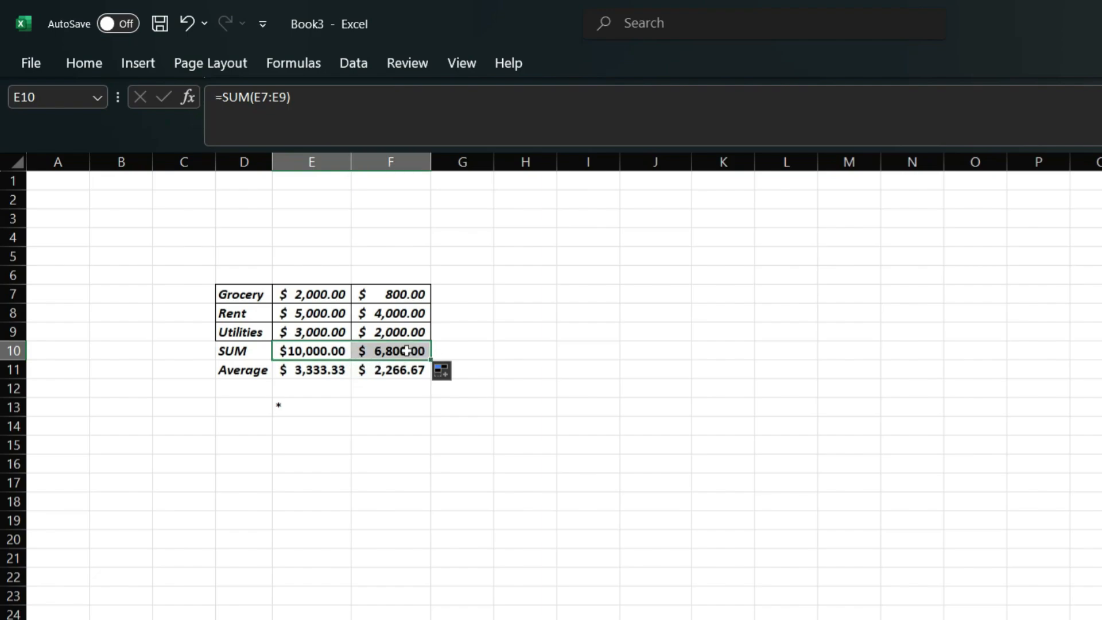
pyautogui.click(406, 351)
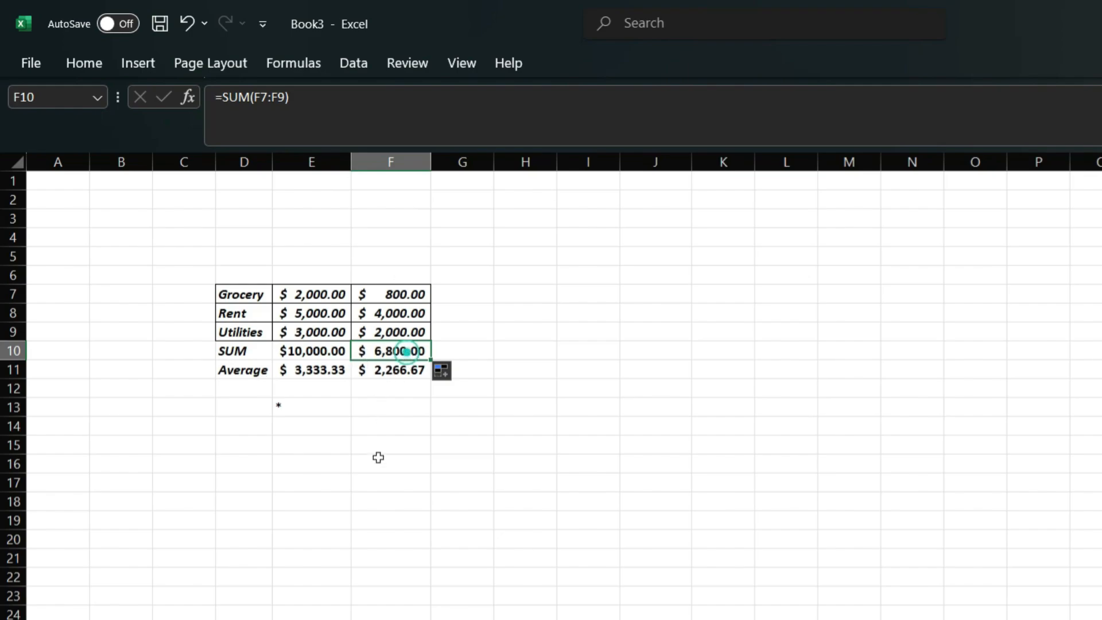
pyautogui.click(394, 376)
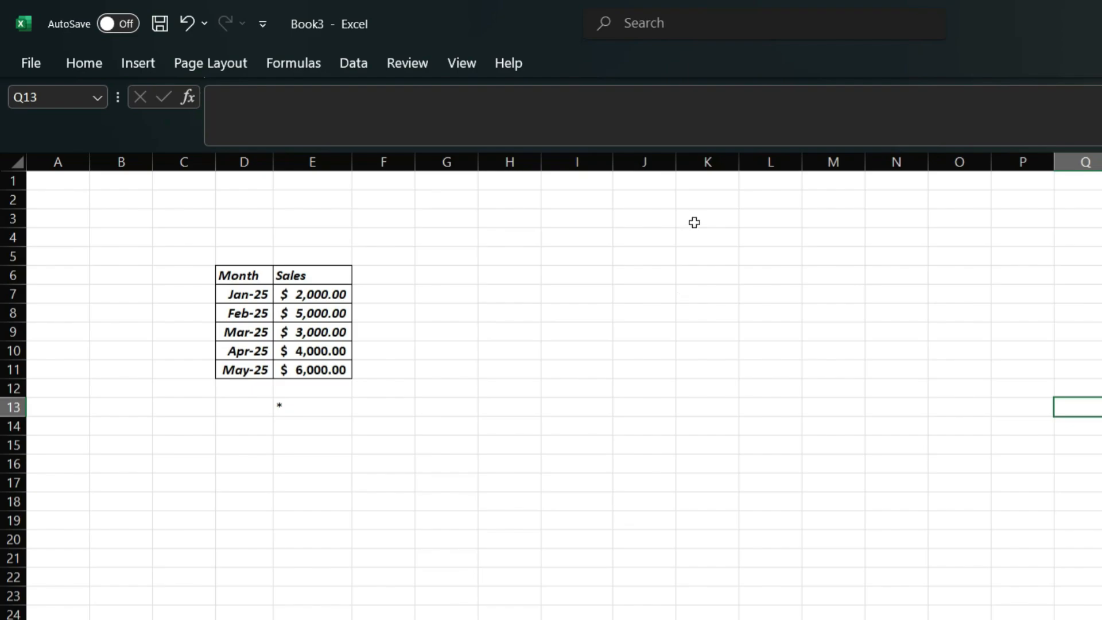
# Step: Select the Month and Sales table D6:E11 and show the Insert ribbon
pyautogui.click(279, 312)
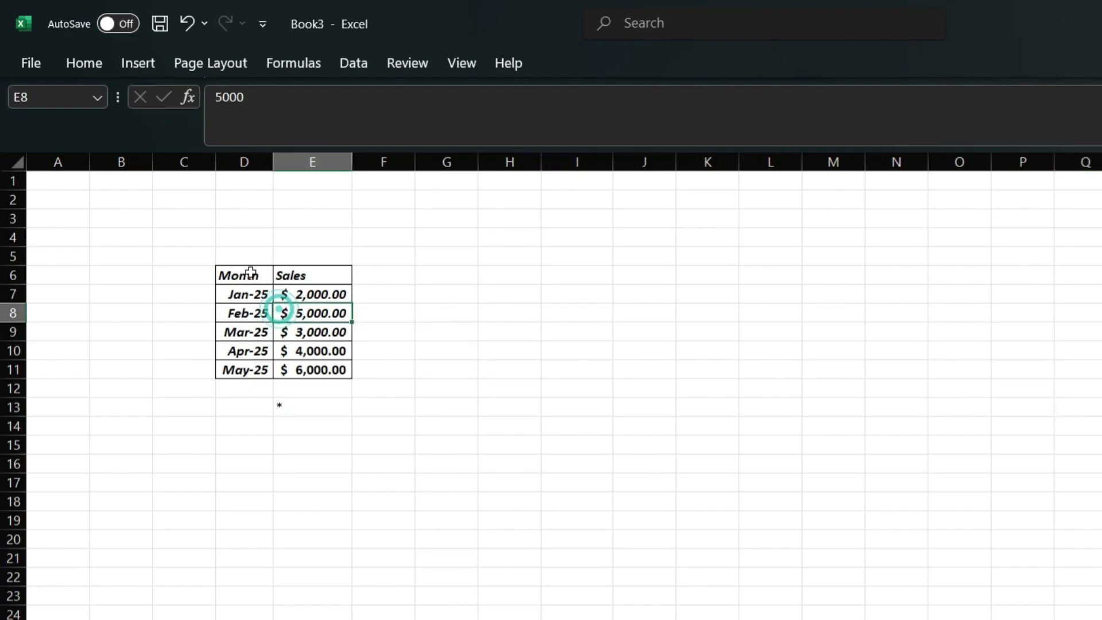
pyautogui.moveTo(251, 272); pyautogui.dragTo(328, 371)
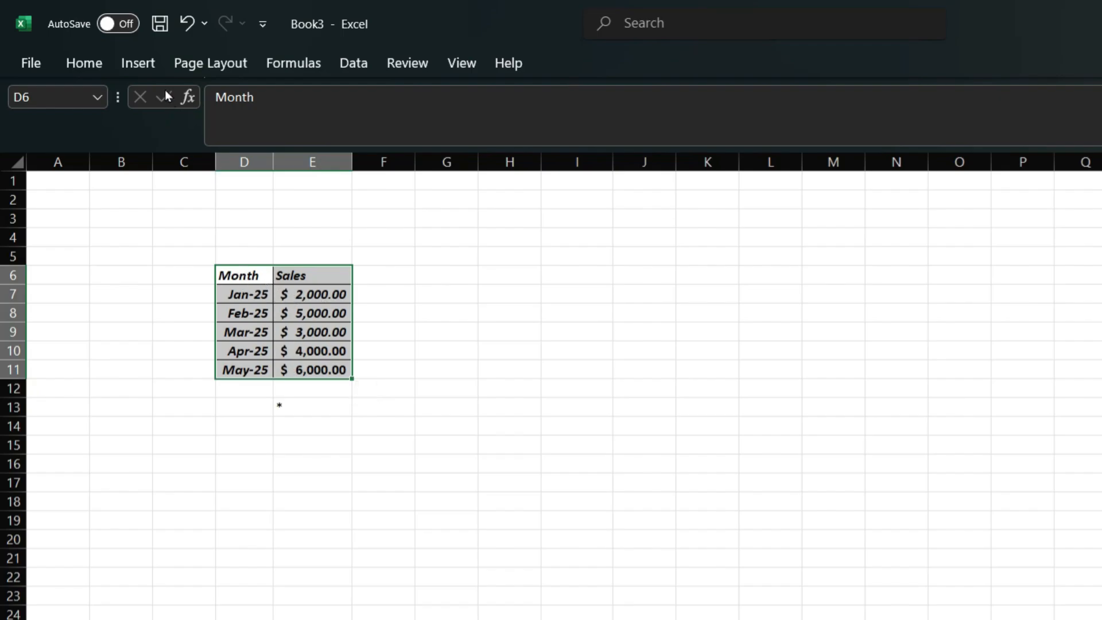
pyautogui.click(140, 64)
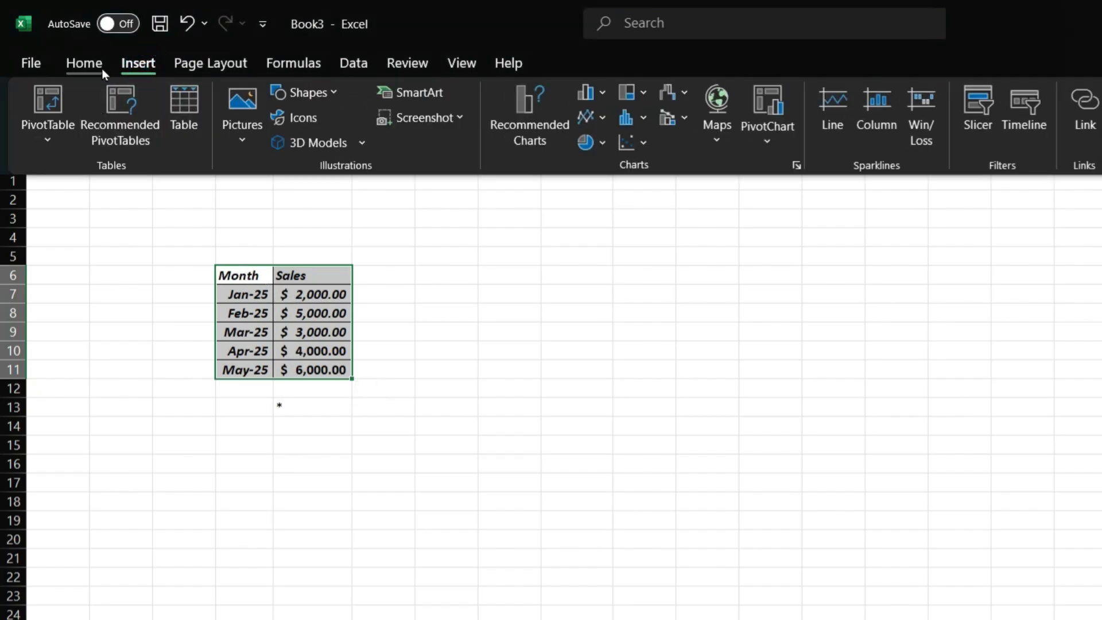
# Step: Chart the monthly sales as a 2-D line chart, then switch it to a 2-D pie
pyautogui.click(587, 117)
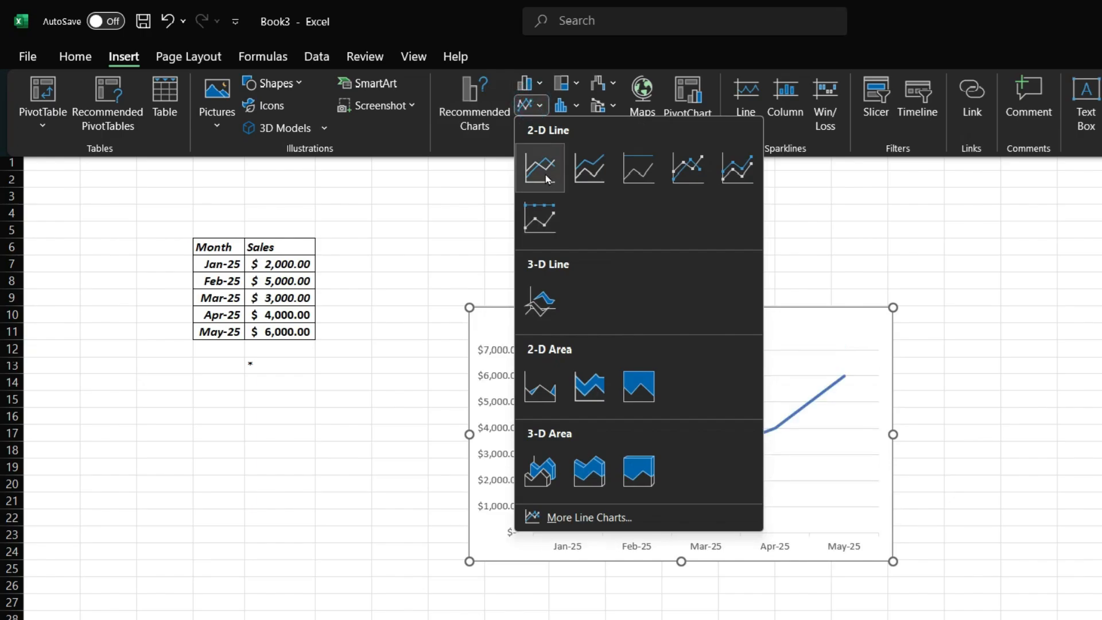
pyautogui.click(540, 167)
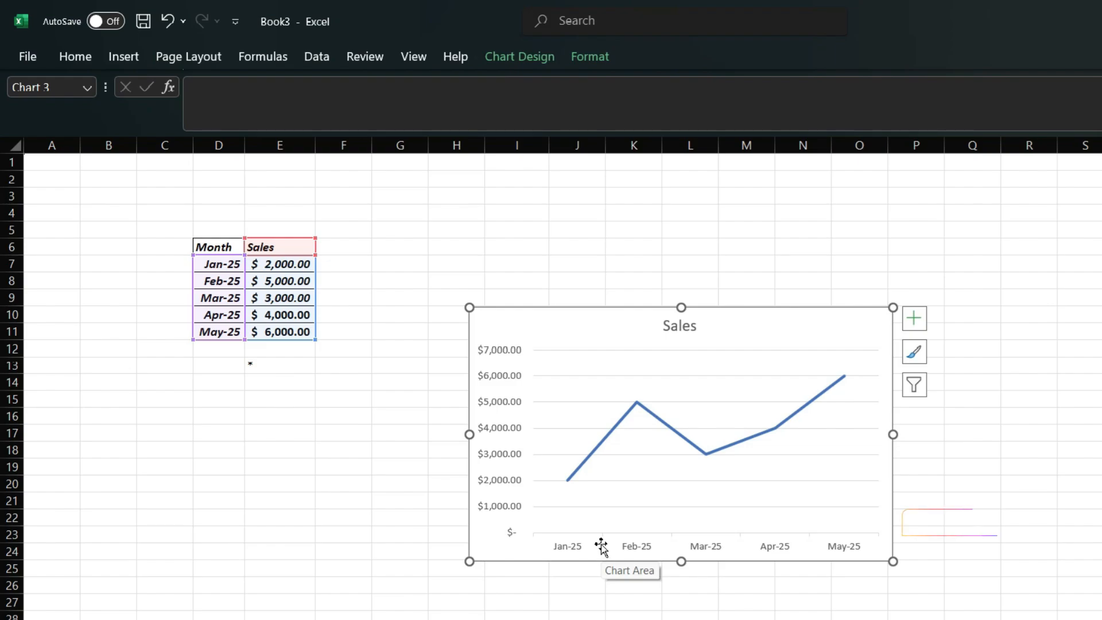
pyautogui.click(124, 56)
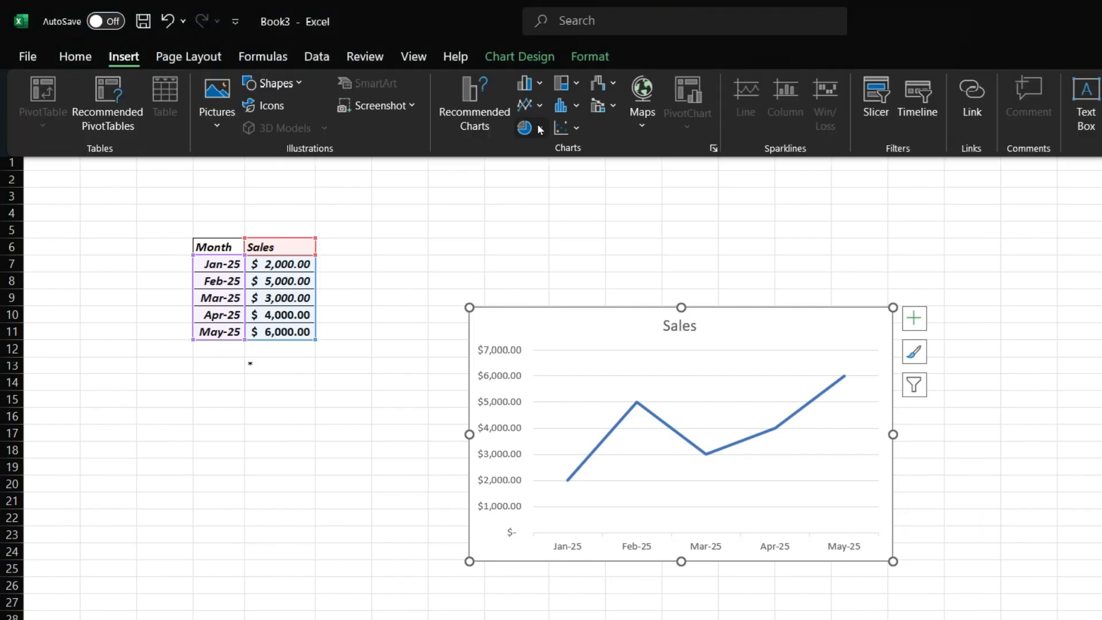
pyautogui.click(531, 127)
pyautogui.click(542, 202)
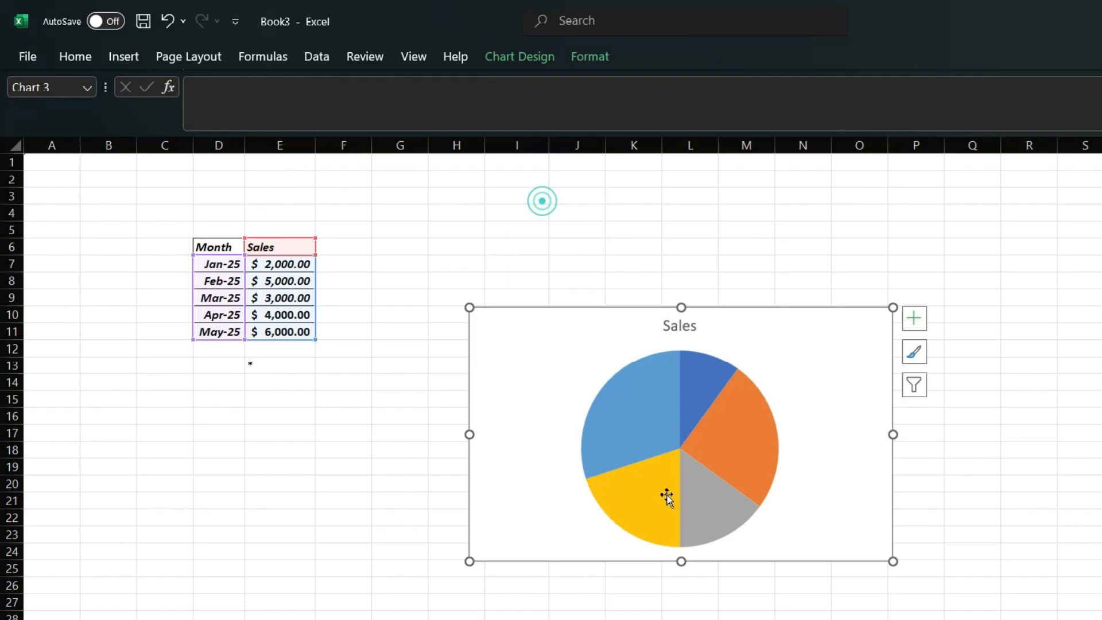
# Step: Replace the pie with a clustered column chart of the sales
pyautogui.click(125, 56)
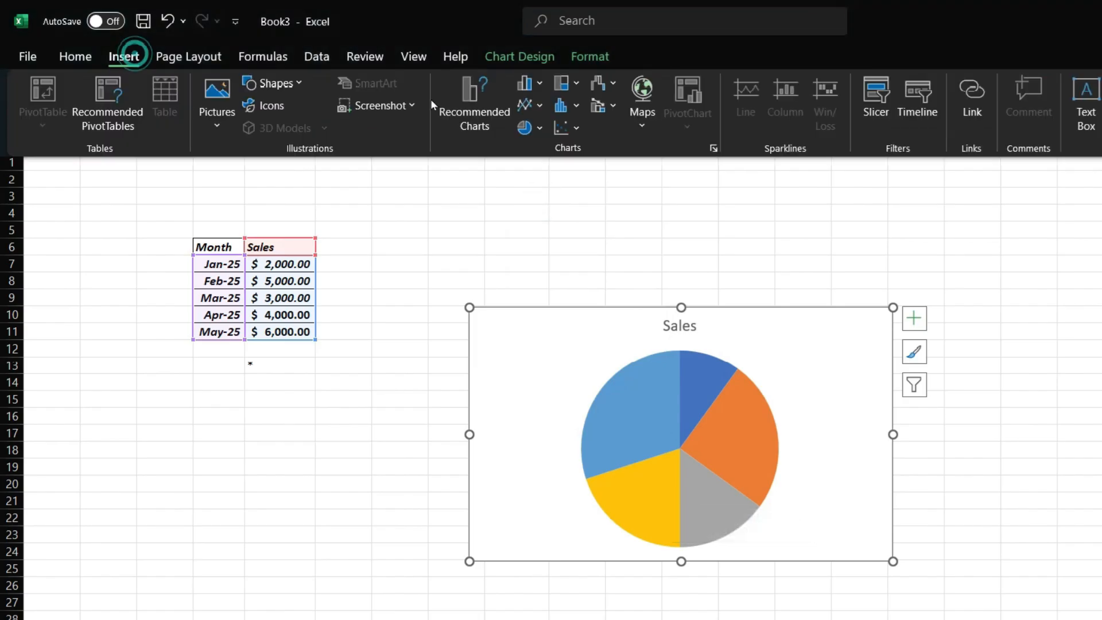
pyautogui.click(531, 84)
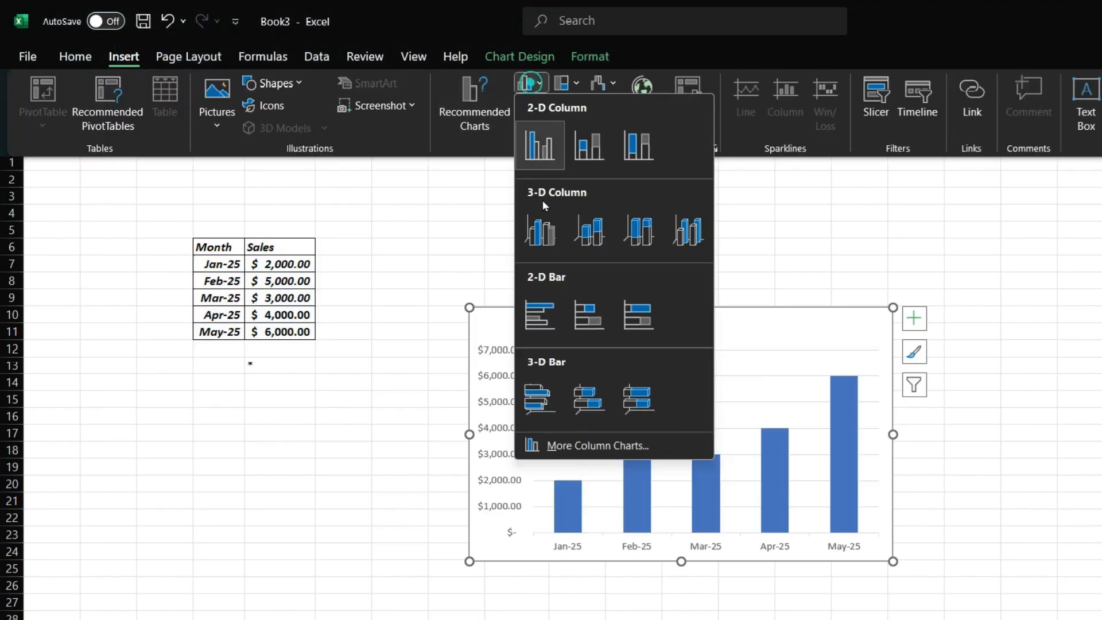
pyautogui.click(543, 160)
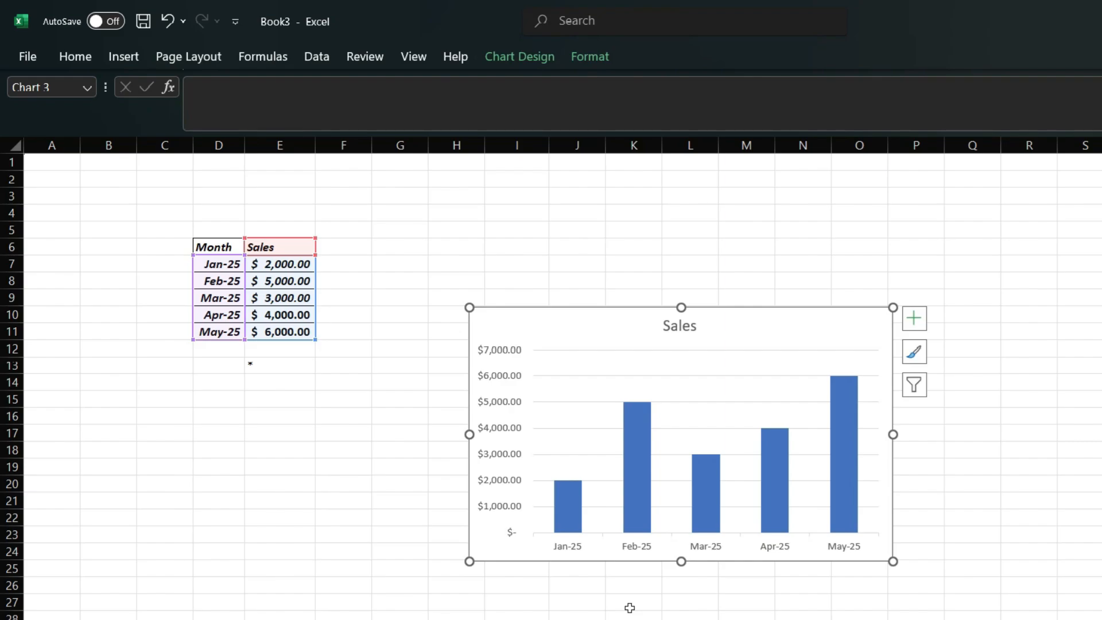
# Step: Select the Sales chart and its vertical value axis to inspect them, then deselect it
pyautogui.click(275, 327)
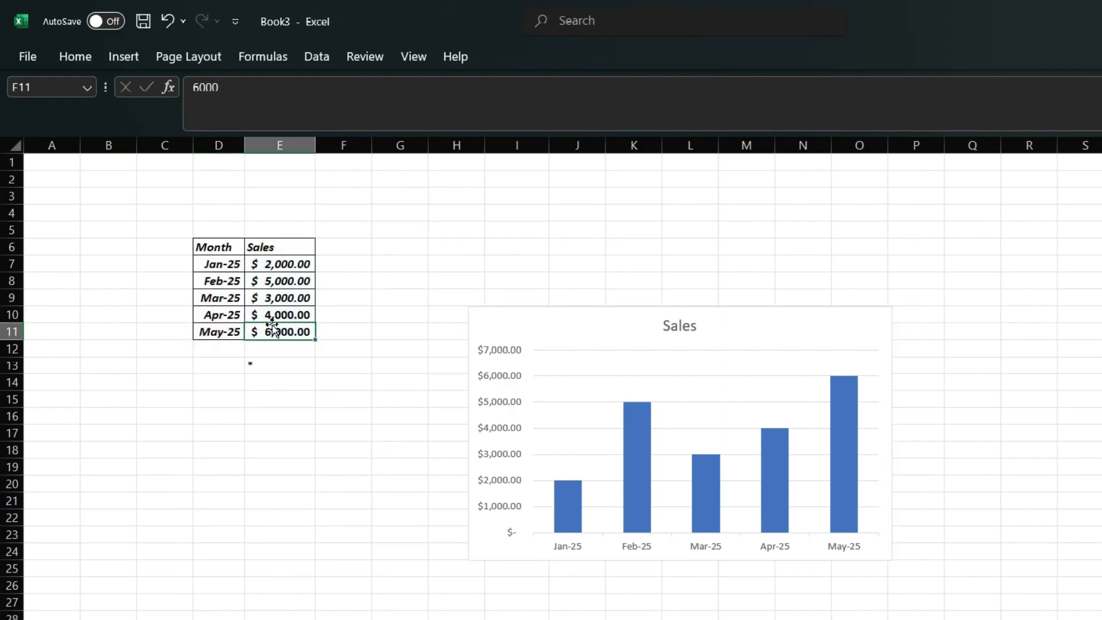
pyautogui.click(681, 325)
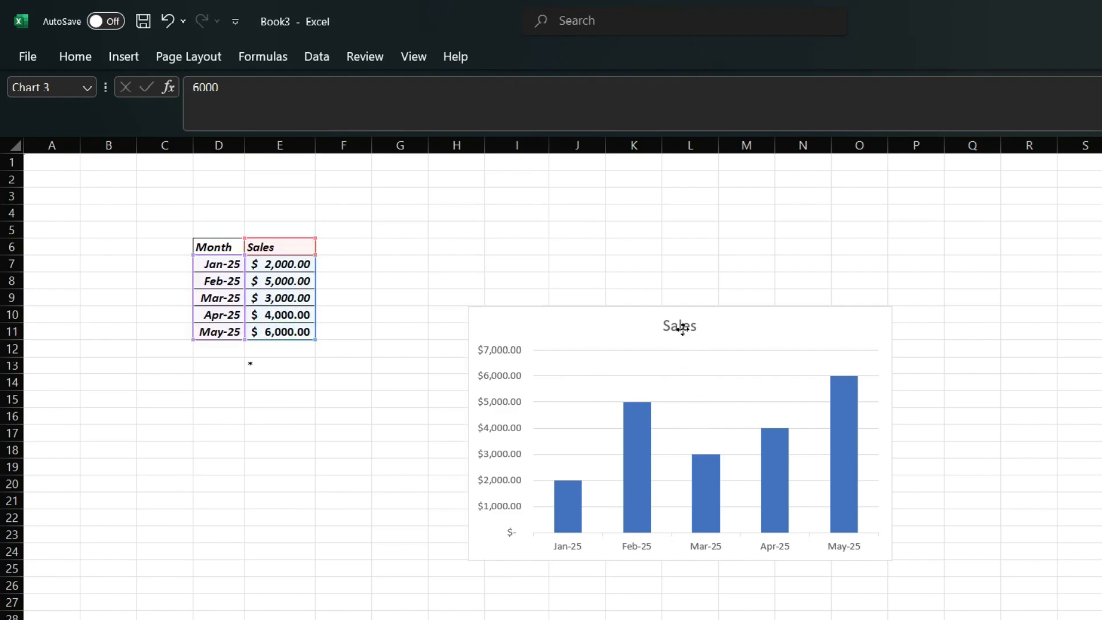
pyautogui.click(502, 433)
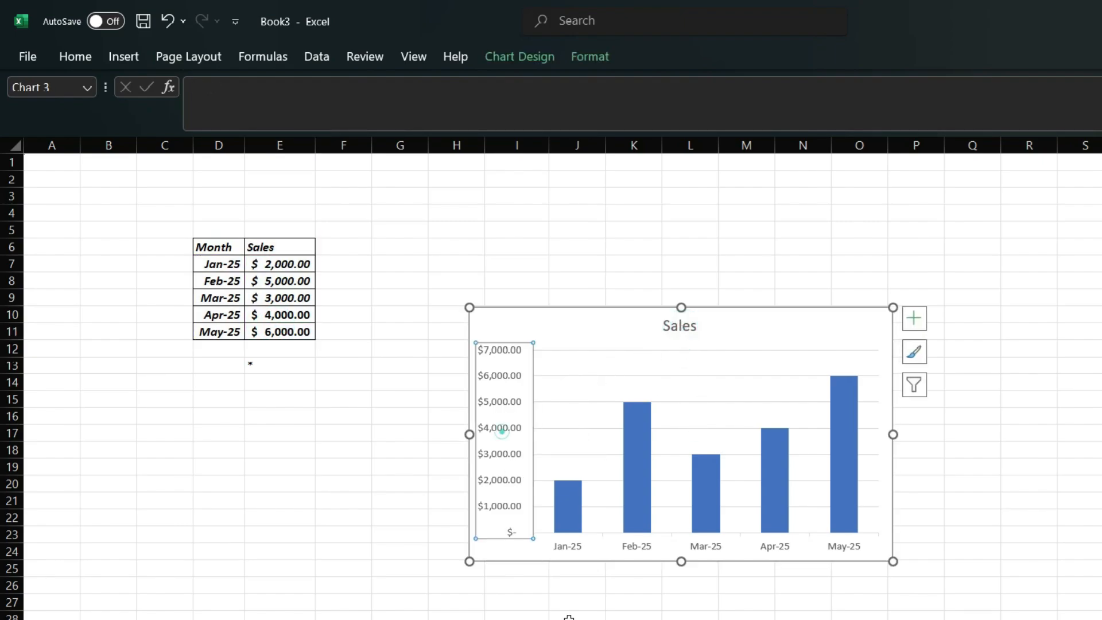
pyautogui.click(955, 483)
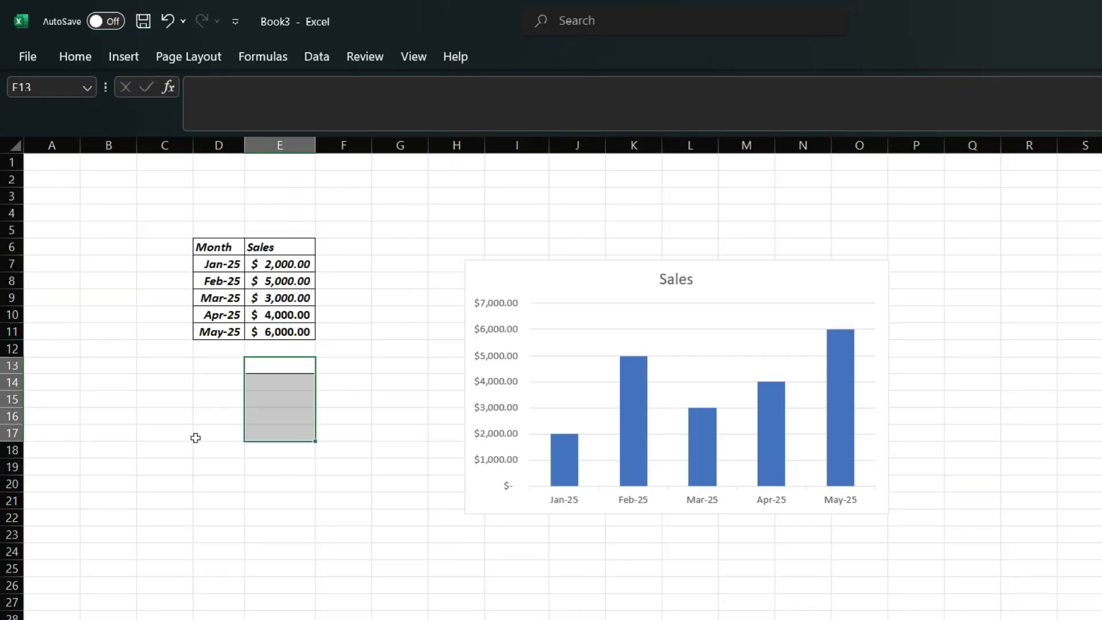
# Step: Copy the May-25 sales value $6,000.00 from E11 into E13
pyautogui.click(213, 358)
pyautogui.click(287, 328)
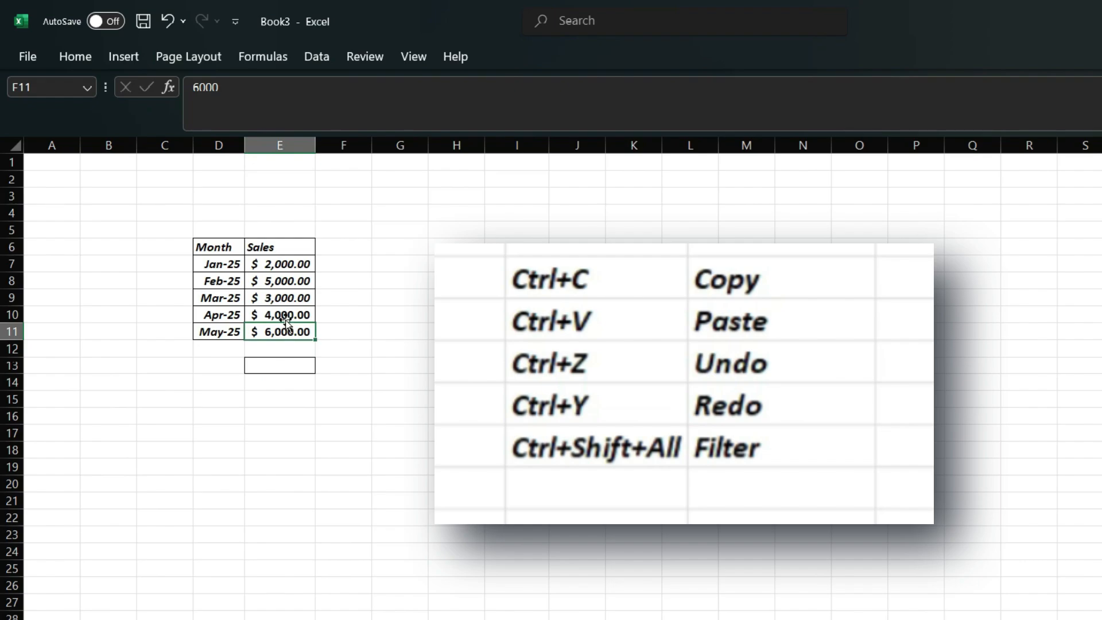
pyautogui.hotkey('ctrl', 'c')
pyautogui.click(277, 365)
pyautogui.hotkey('ctrl', 'v')
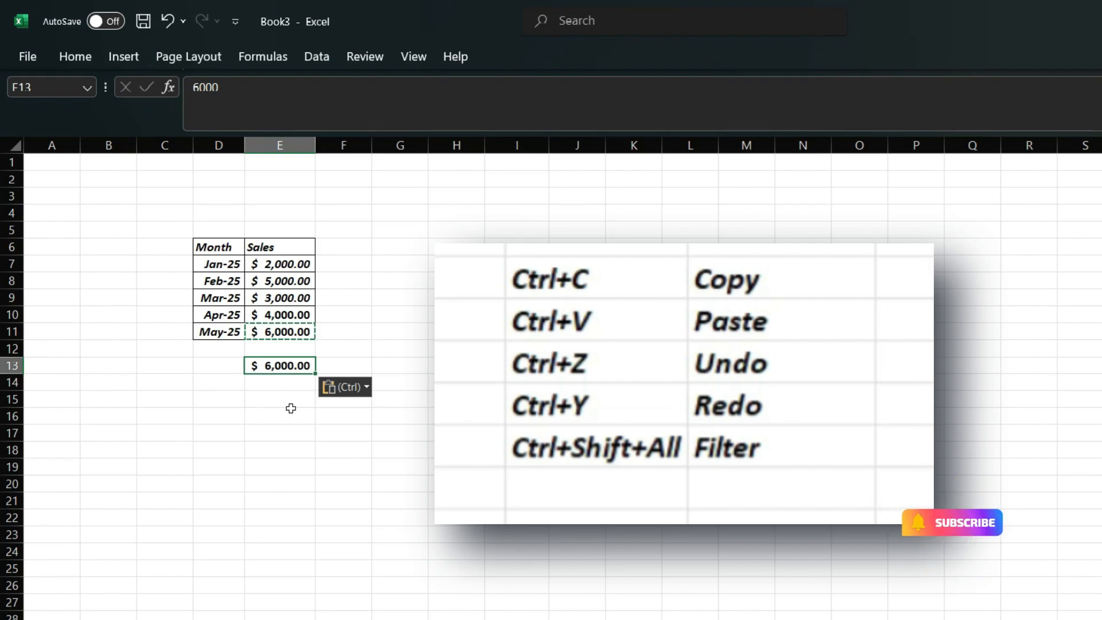
# Step: Undo and redo the paste into E13, then move up to row 10
pyautogui.hotkey('ctrl', 'z')
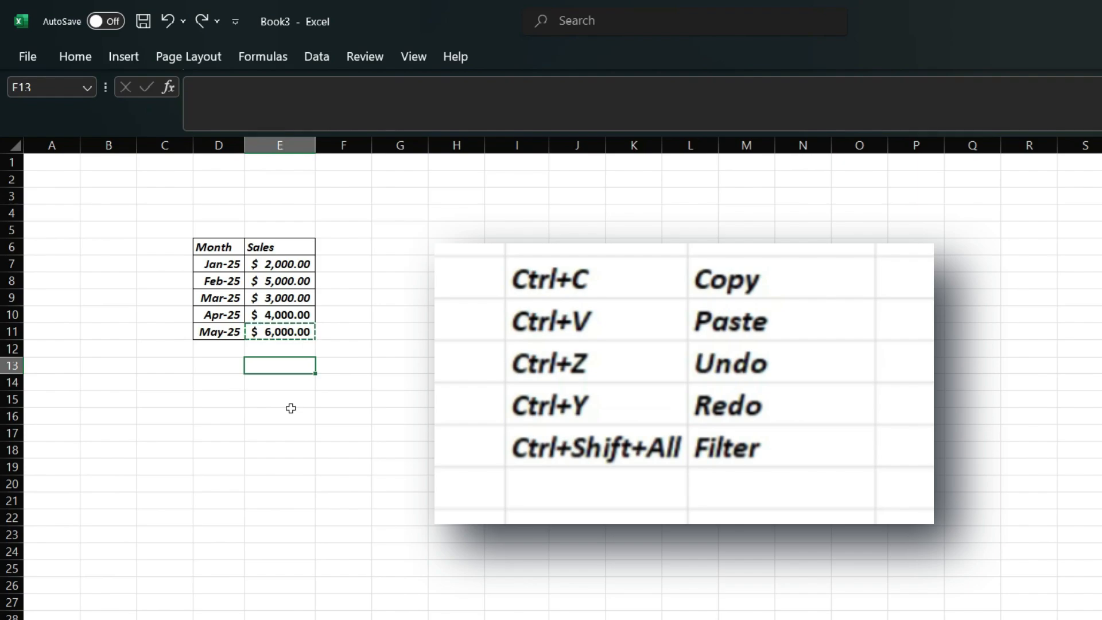
pyautogui.hotkey('ctrl', 'y')
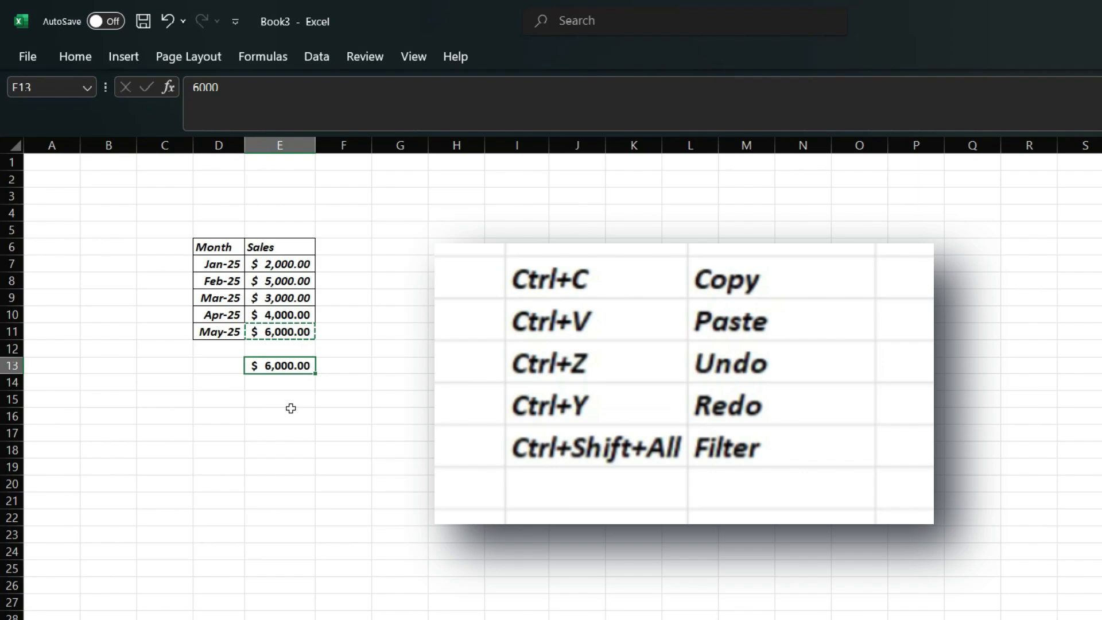
pyautogui.press('Up')
pyautogui.press('Up')
pyautogui.press('Up')
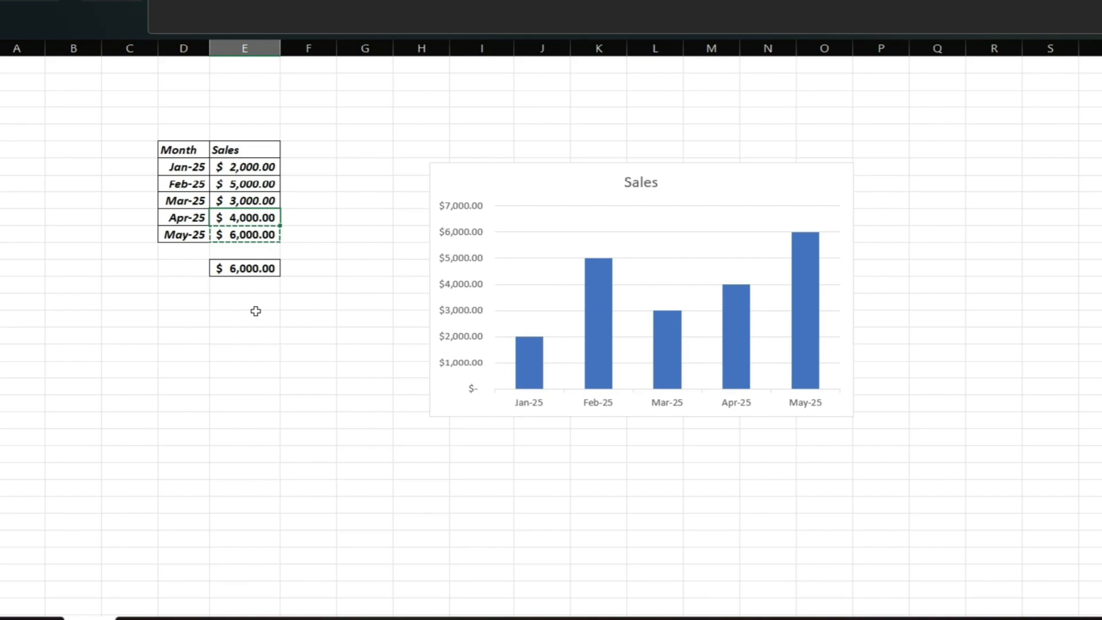
# Step: Add header filters and filter Sales to show only $4,000.00 (Apr-25)
pyautogui.hotkey('ctrl', 'shift', 'l')
pyautogui.click(272, 149)
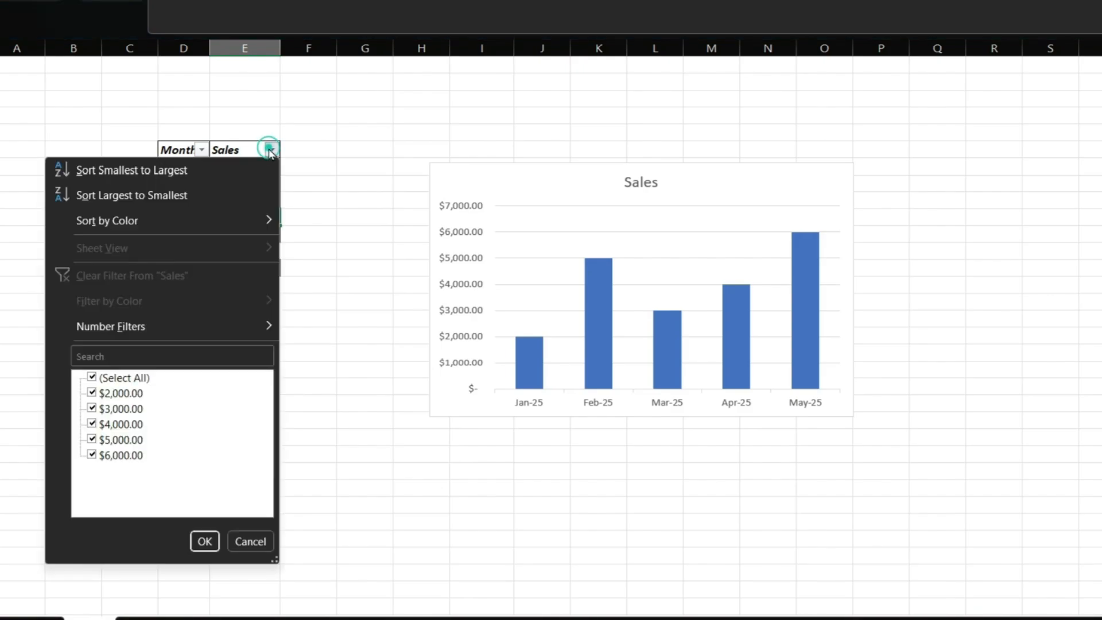
pyautogui.click(92, 377)
pyautogui.click(92, 424)
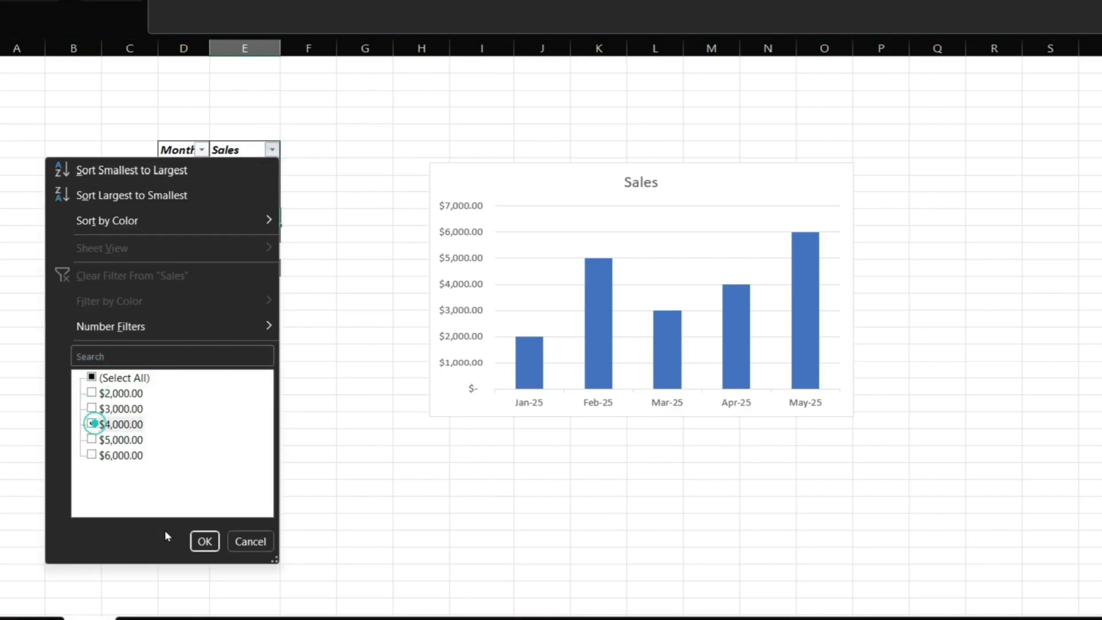
pyautogui.click(205, 541)
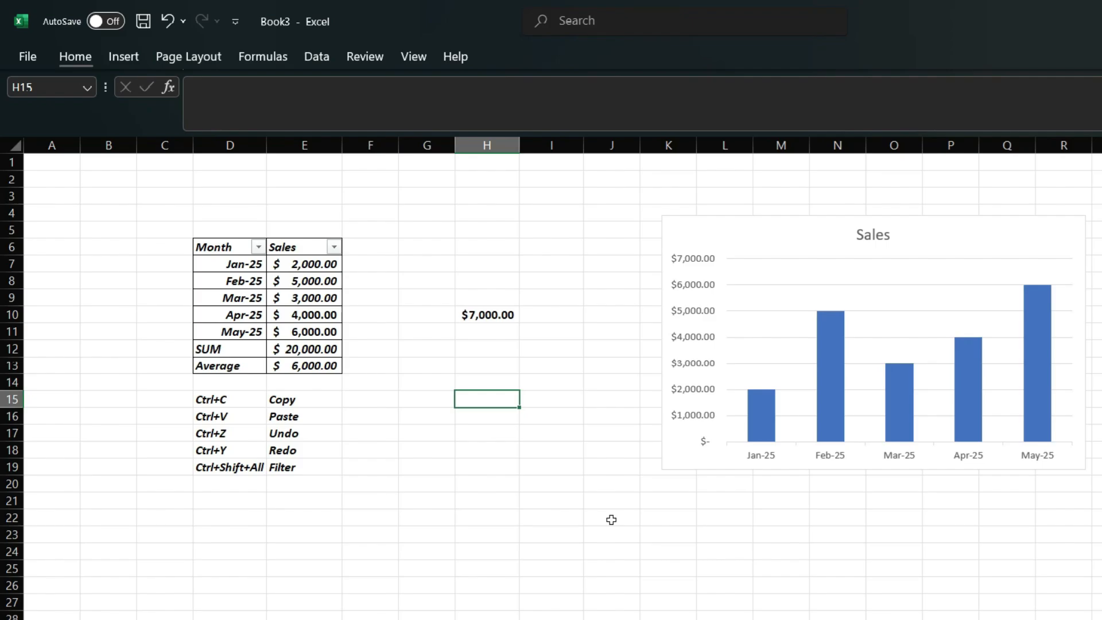
# Step: Select the empty cell E14 below the table
pyautogui.scroll(-2, 610, 519)
pyautogui.scroll(2, 610, 519)
pyautogui.click(290, 383)
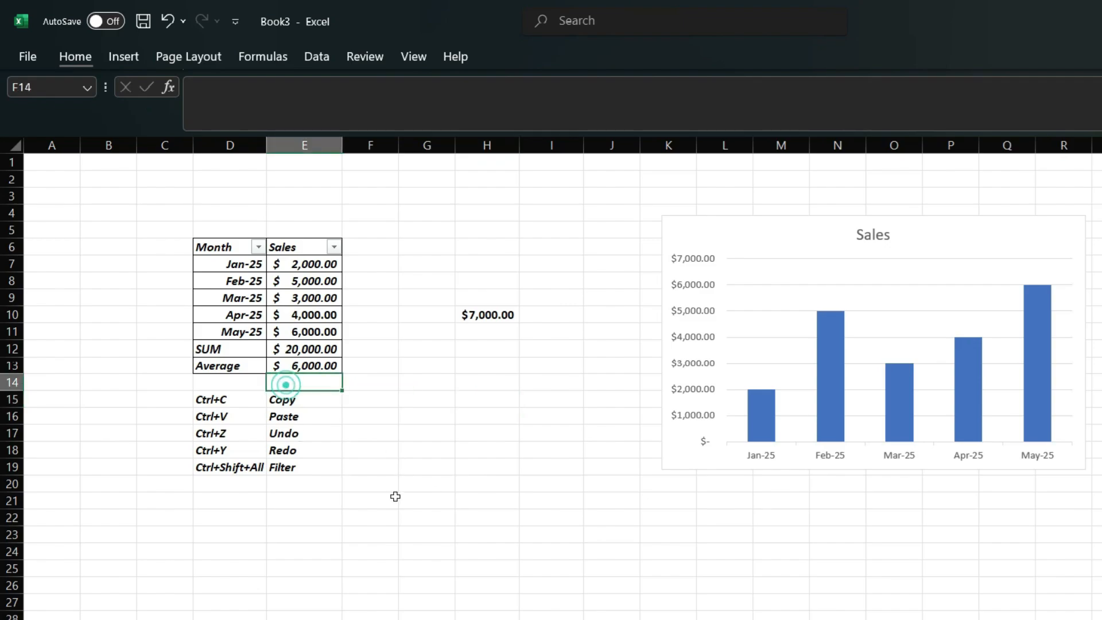